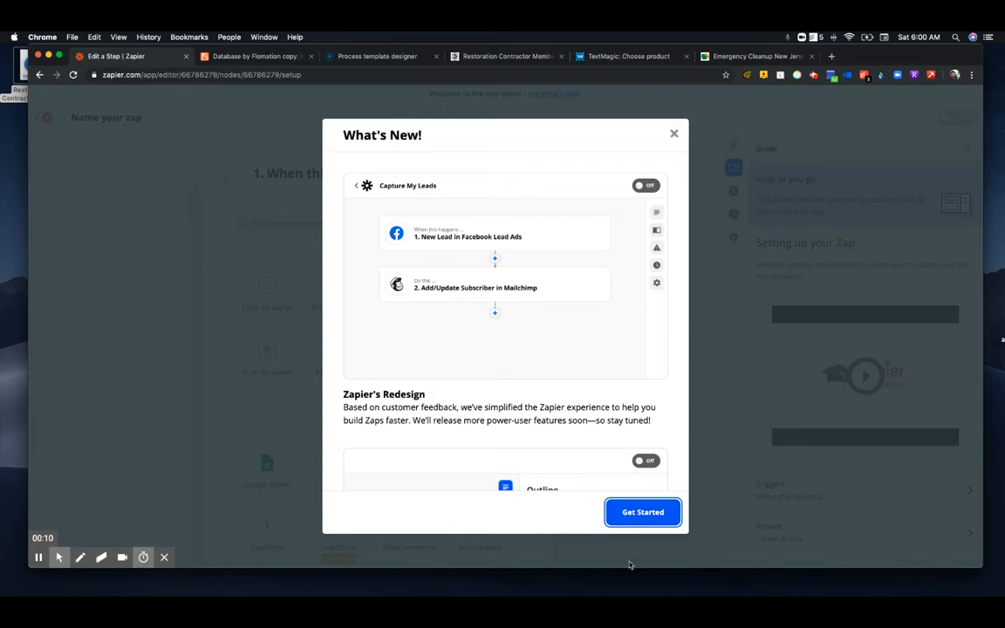
Close the What's New notice and name the zap "1.002 ProcessPlan (complete intake form), TextMagic (create a contact), Textmagic (send a text message)"
{"action": "left_click", "coordinate": [641, 508]}
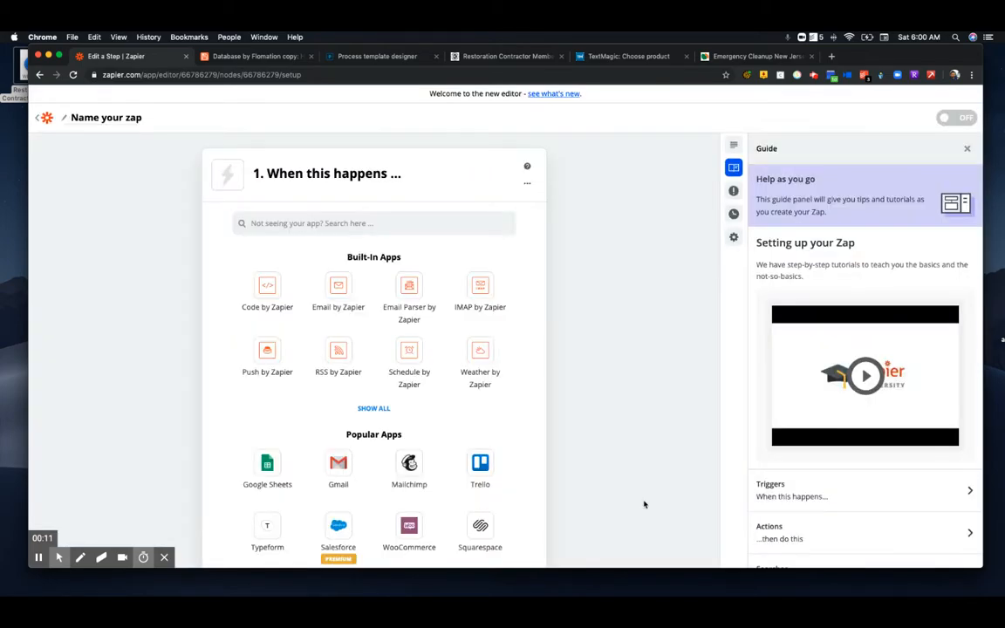
{"action": "left_click", "coordinate": [131, 119]}
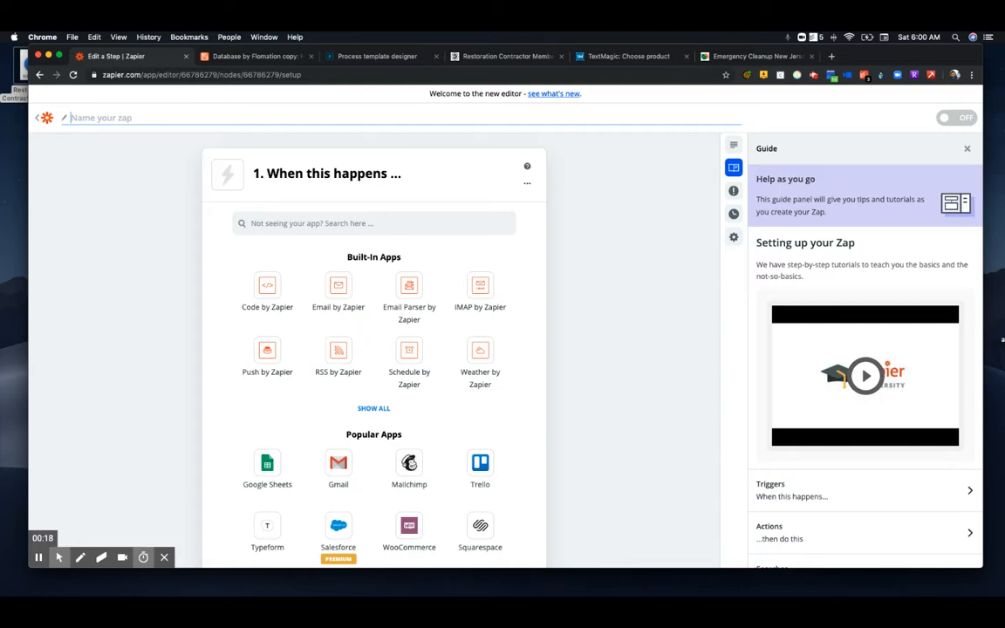
{"action": "type", "text": "1.00"}
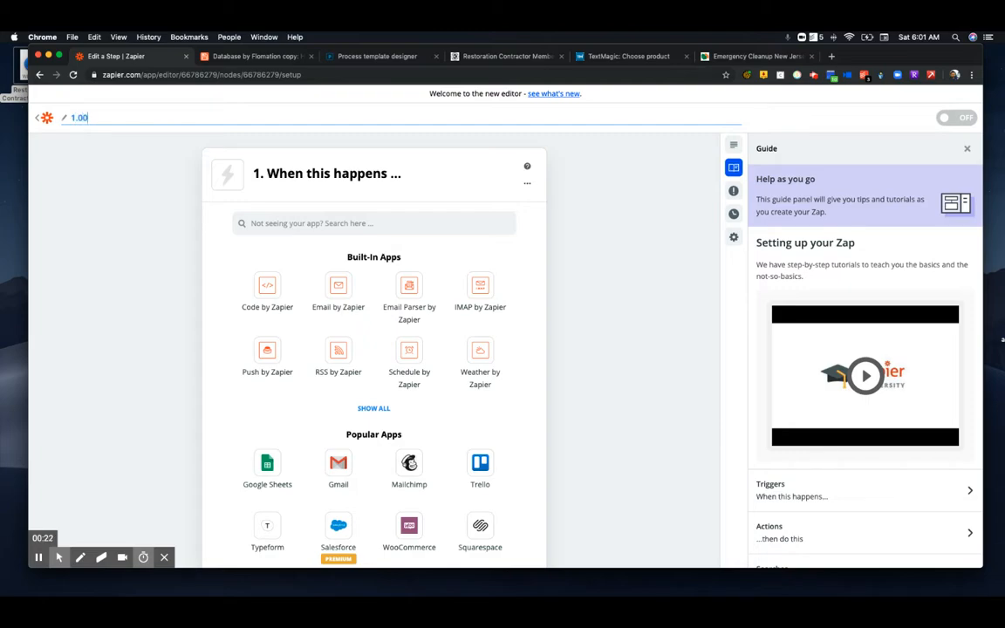
{"action": "type", "text": "2Process"}
{"action": "key", "text": "BackSpace"}
{"action": "key", "text": "BackSpace"}
{"action": "key", "text": "BackSpace"}
{"action": "key", "text": "BackSpace"}
{"action": "key", "text": "BackSpace"}
{"action": "key", "text": "BackSpace"}
{"action": "key", "text": "BackSpace"}
{"action": "type", "text": "Proess"}
{"action": "key", "text": "BackSpace"}
{"action": "key", "text": "BackSpace"}
{"action": "key", "text": "BackSpace"}
{"action": "type", "text": "cessP"}
{"action": "type", "text": "a"}
{"action": "type", "text": "an"}
{"action": "type", "text": " (complete inta"}
{"action": "type", "text": "ke form)"}
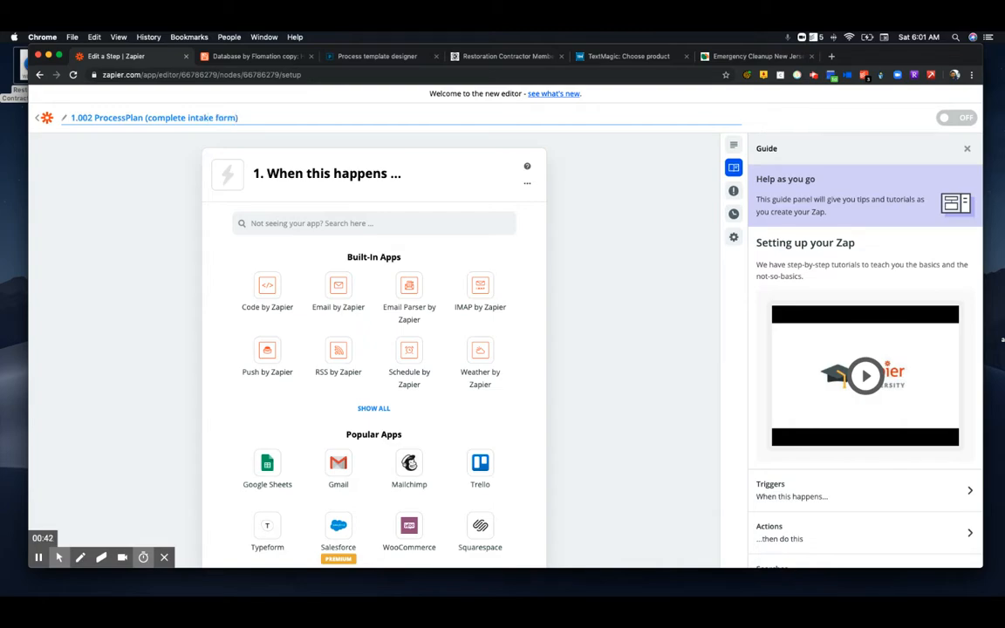
{"action": "type", "text": ", TextMagic (create a contact"}
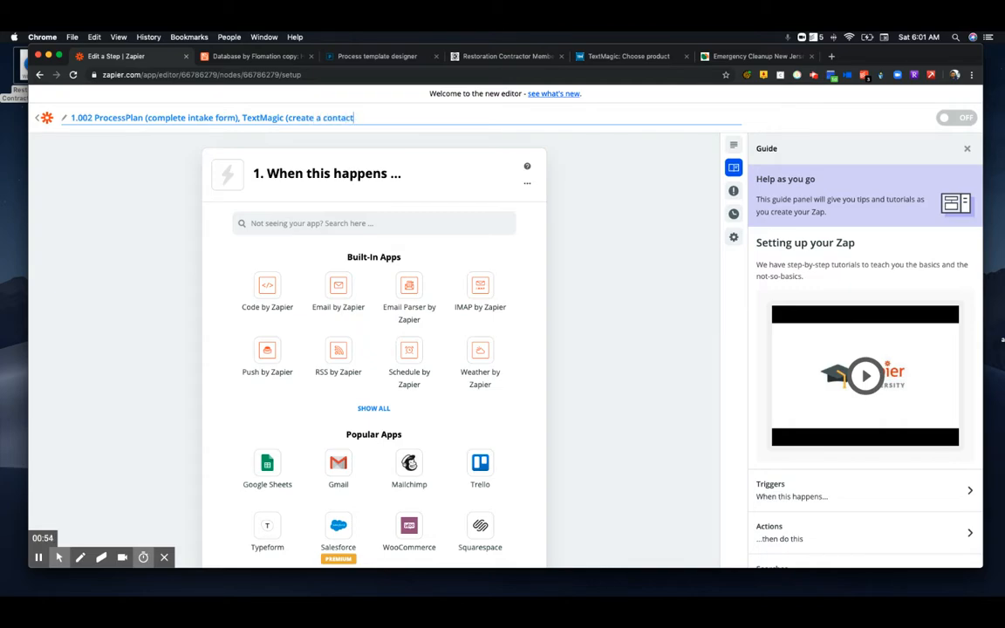
{"action": "type", "text": ")"}
{"action": "type", "text": ", t"}
{"action": "type", "text": "ex"}
{"action": "type", "text": "tmagic"}
{"action": "type", "text": " (send"}
{"action": "type", "text": " a te"}
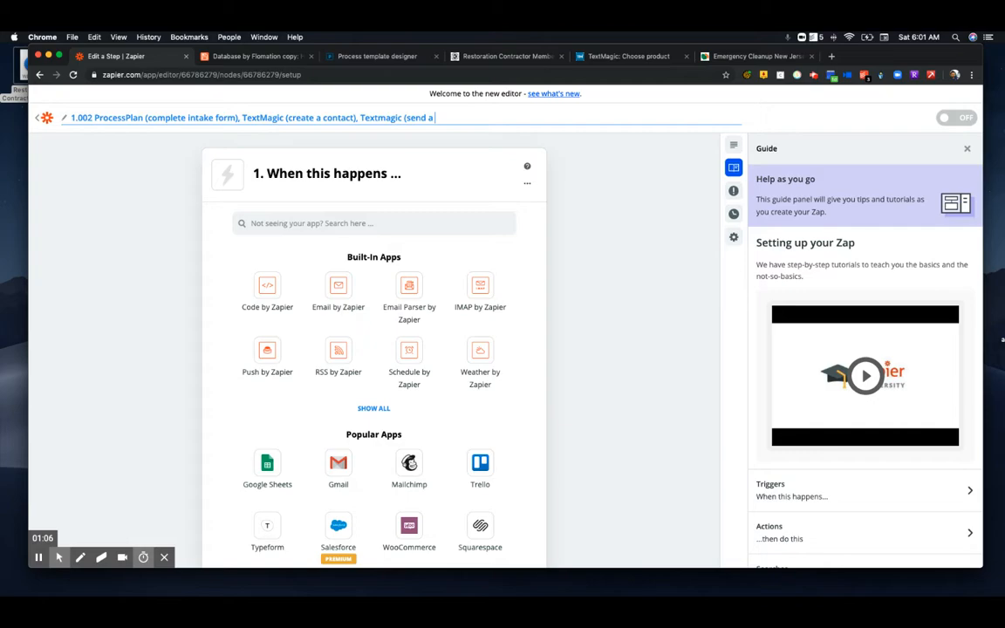
{"action": "type", "text": "xt message"}
{"action": "type", "text": ")"}
{"action": "type", "text": ")"}
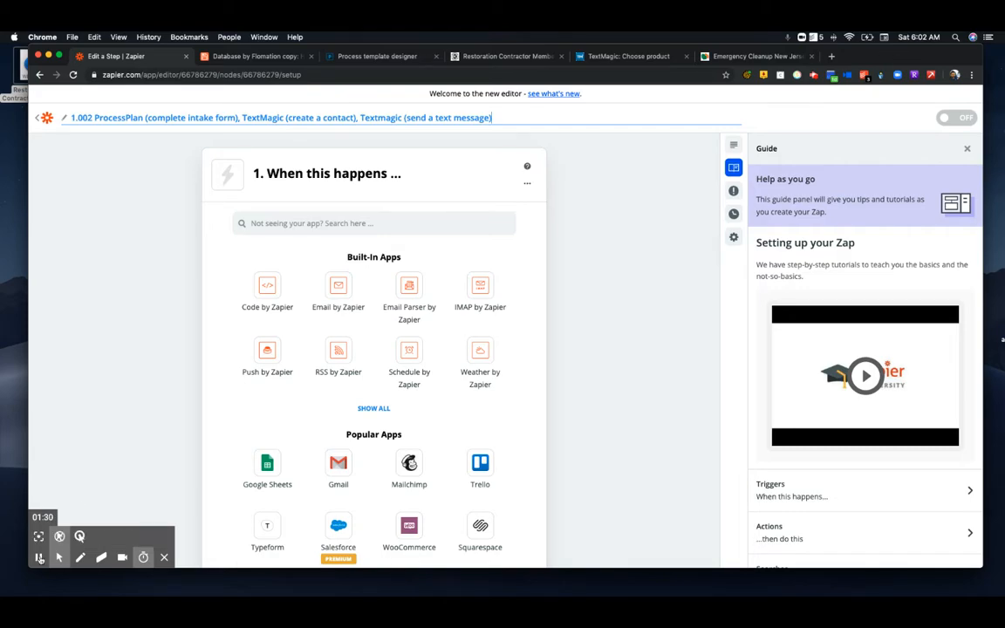
{"action": "key", "text": "Return"}
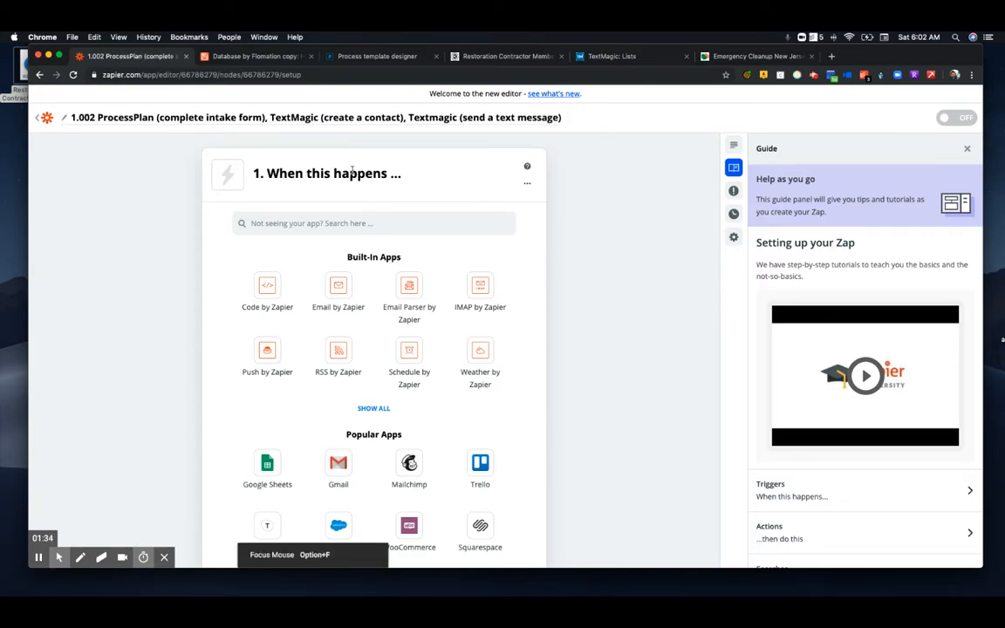
Search the trigger apps for processplan and choose ProcessPlan as the zap's trigger app
{"action": "left_click", "coordinate": [304, 223]}
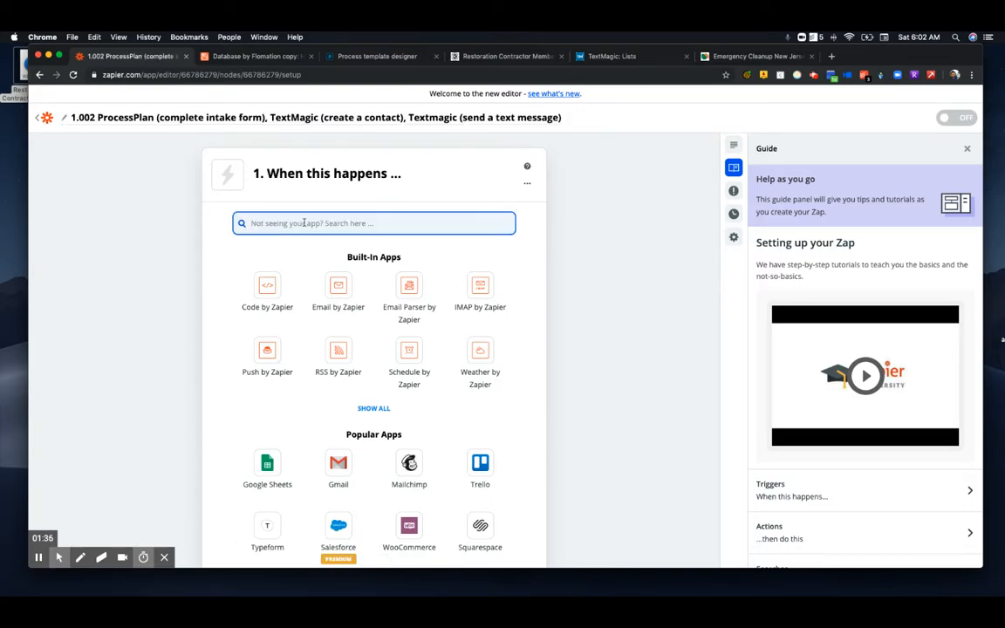
{"action": "type", "text": "pro"}
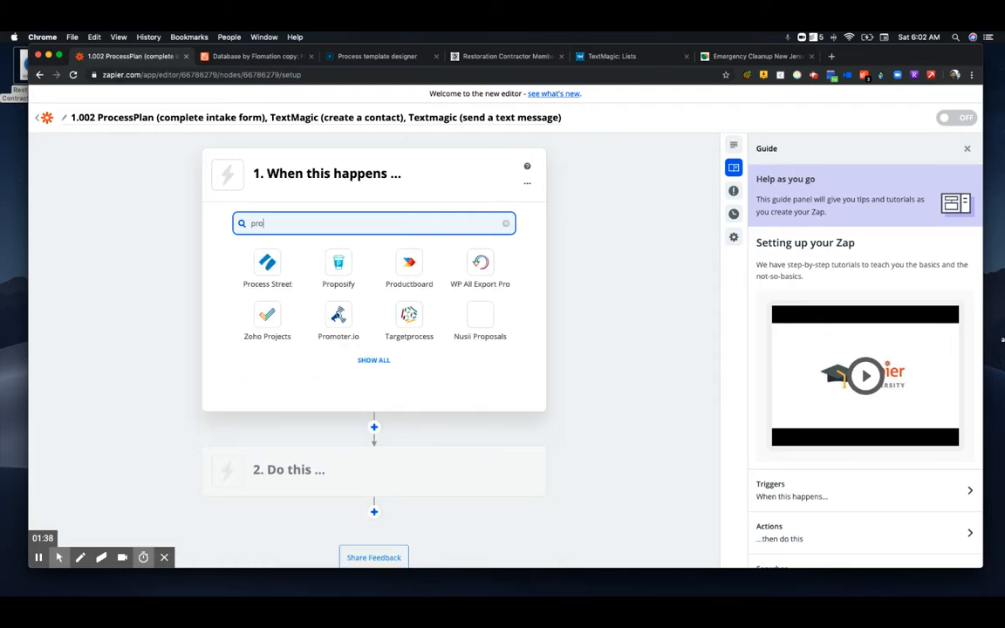
{"action": "type", "text": "cessplan"}
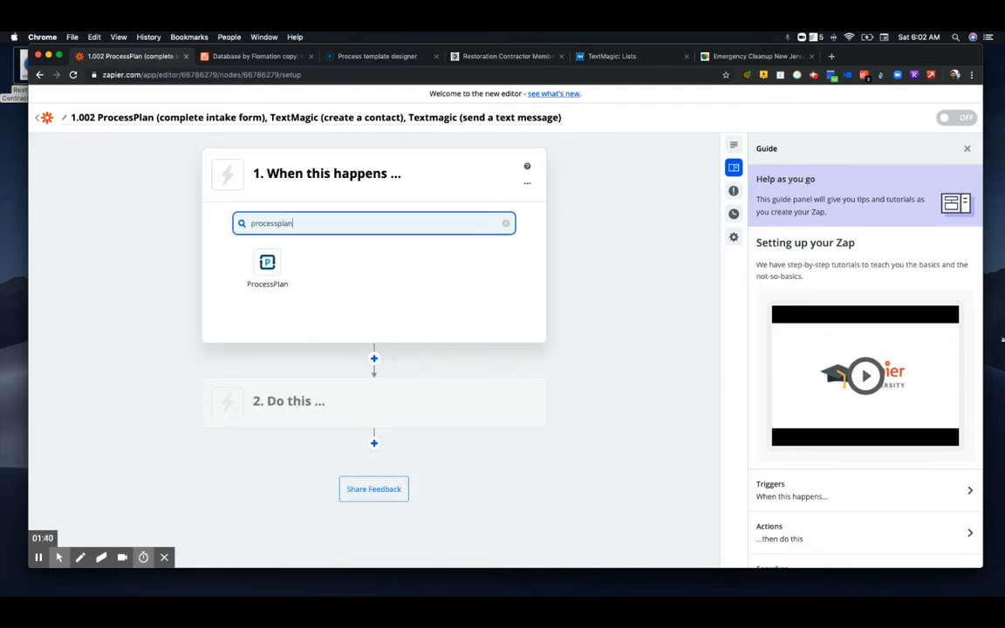
{"action": "left_click", "coordinate": [267, 262]}
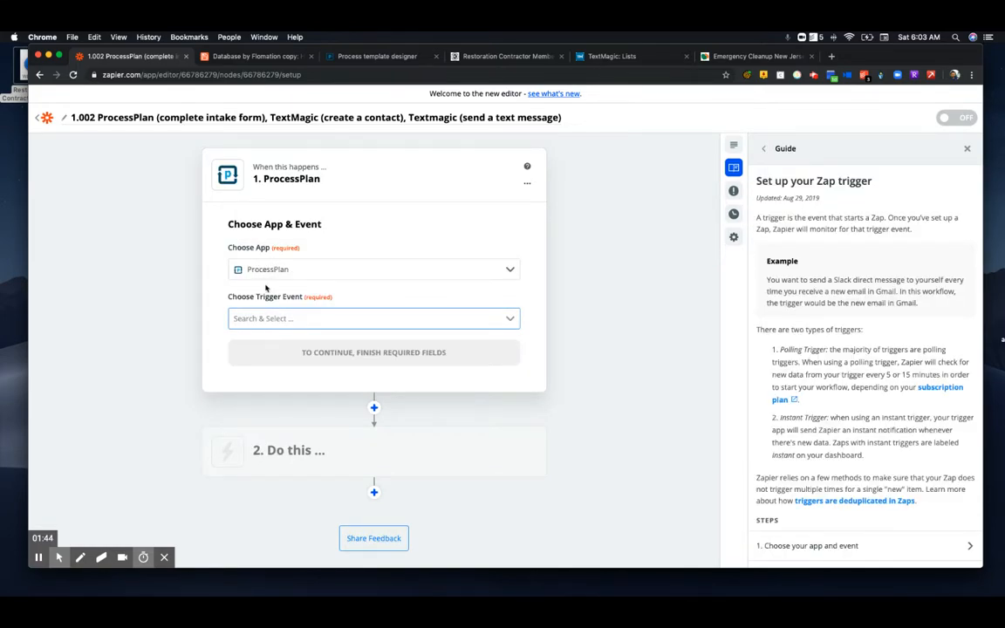
Set the ProcessPlan trigger event to Task Is Closed and continue to the account selection
{"action": "left_click", "coordinate": [505, 321]}
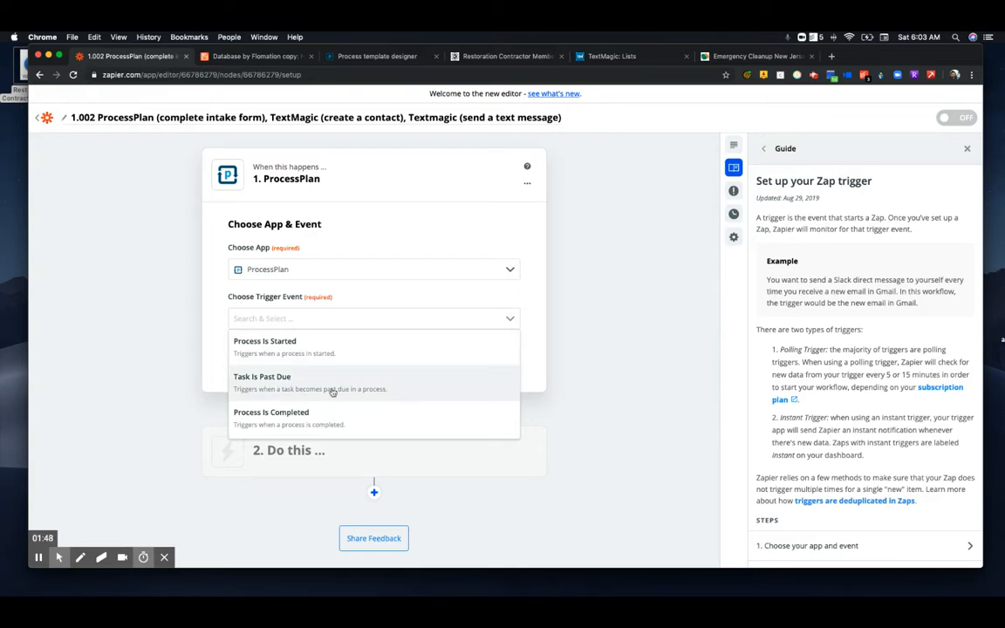
{"action": "scroll", "coordinate": [333, 392], "scroll_direction": "down", "scroll_amount": 2}
{"action": "scroll", "coordinate": [332, 393], "scroll_direction": "down", "scroll_amount": 3}
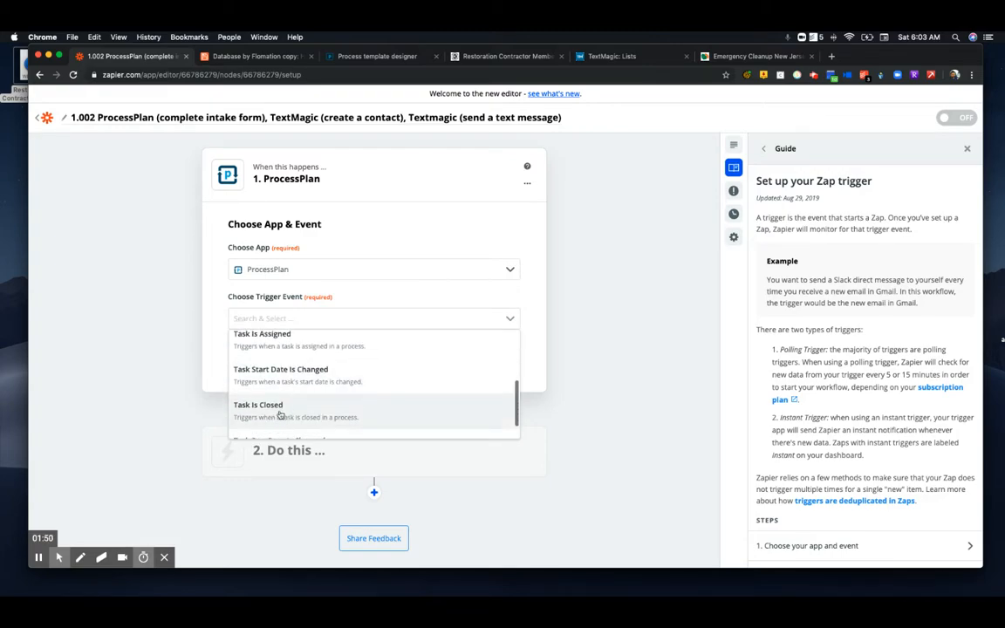
{"action": "left_click", "coordinate": [279, 410]}
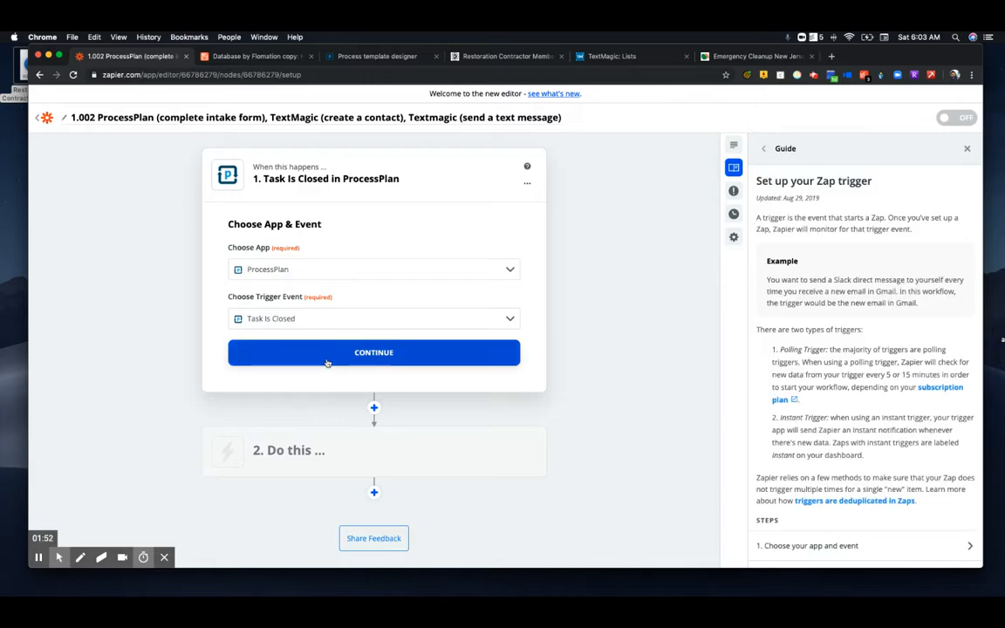
{"action": "left_click", "coordinate": [327, 353]}
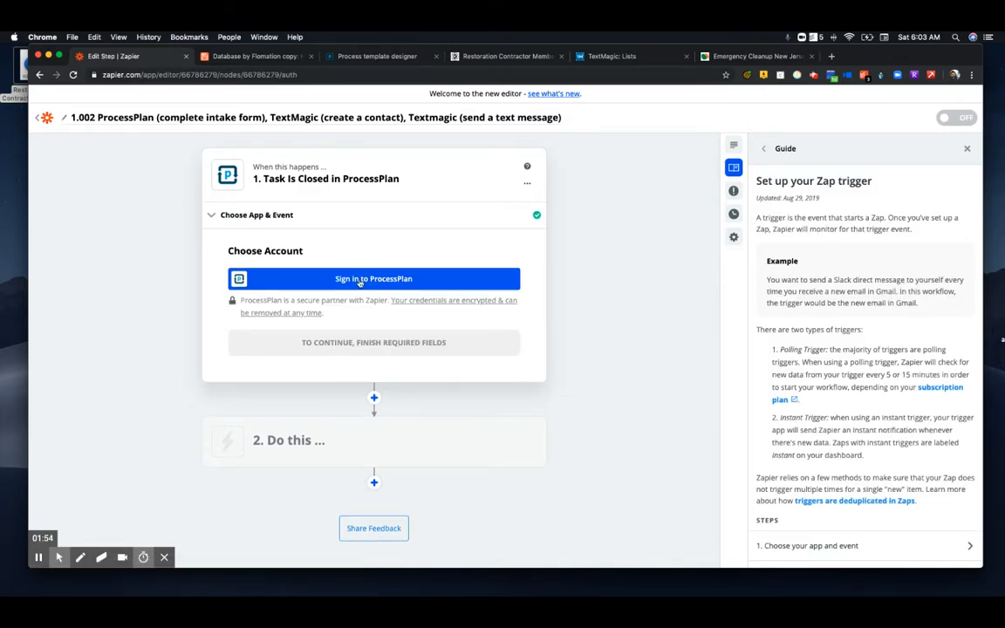
Start the ProcessPlan account sign-in and open the Zapier integration help documentation from the authorization form
{"action": "left_click", "coordinate": [373, 278]}
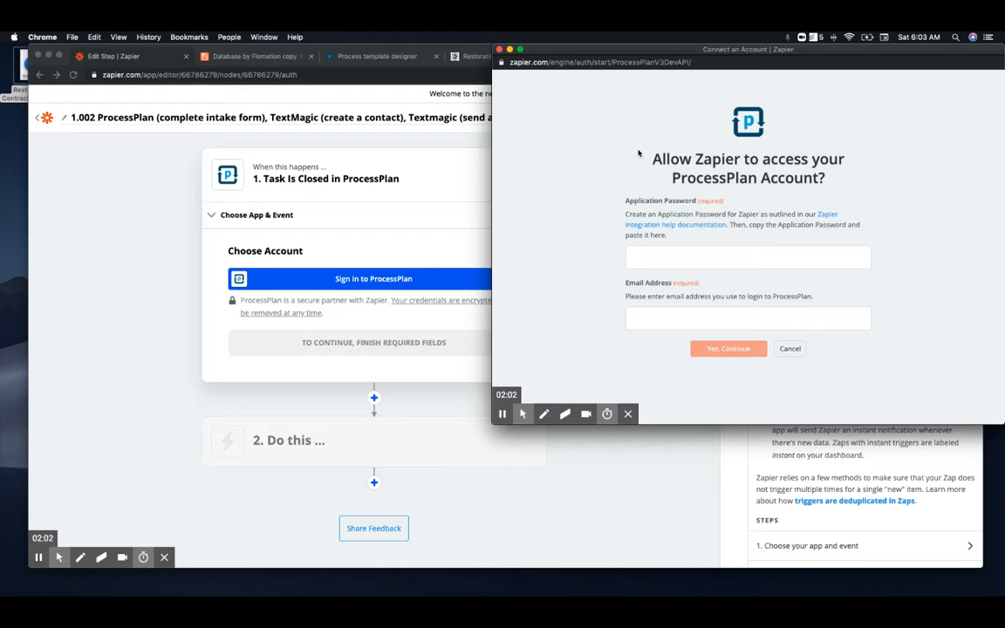
{"action": "left_click", "coordinate": [699, 257]}
{"action": "left_click", "coordinate": [828, 216]}
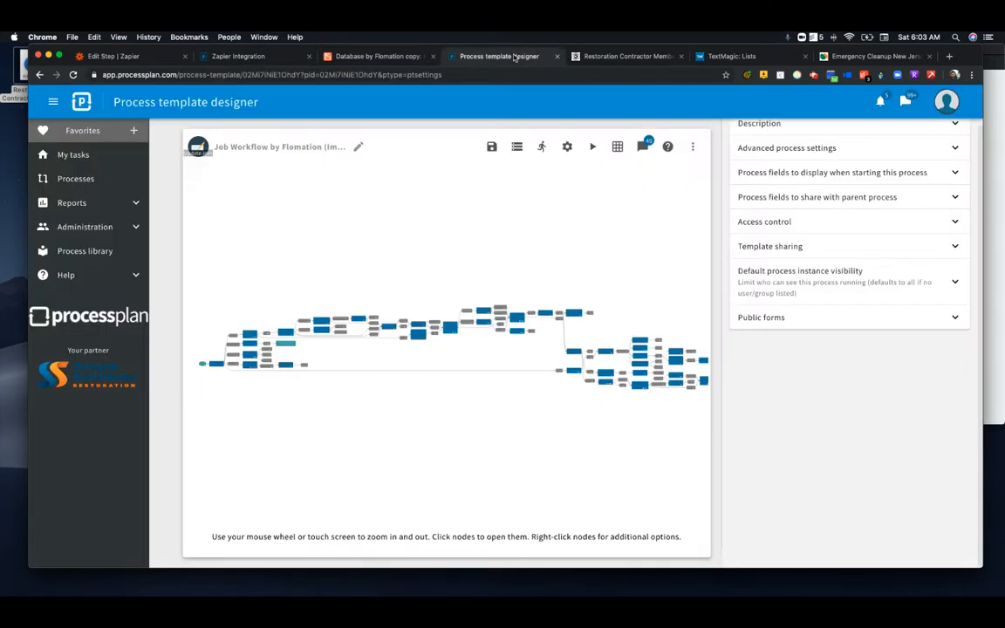
Switch to ProcessPlan, generate an application password with the description Zapier in the user's own settings, and copy it
{"action": "left_click", "coordinate": [464, 54]}
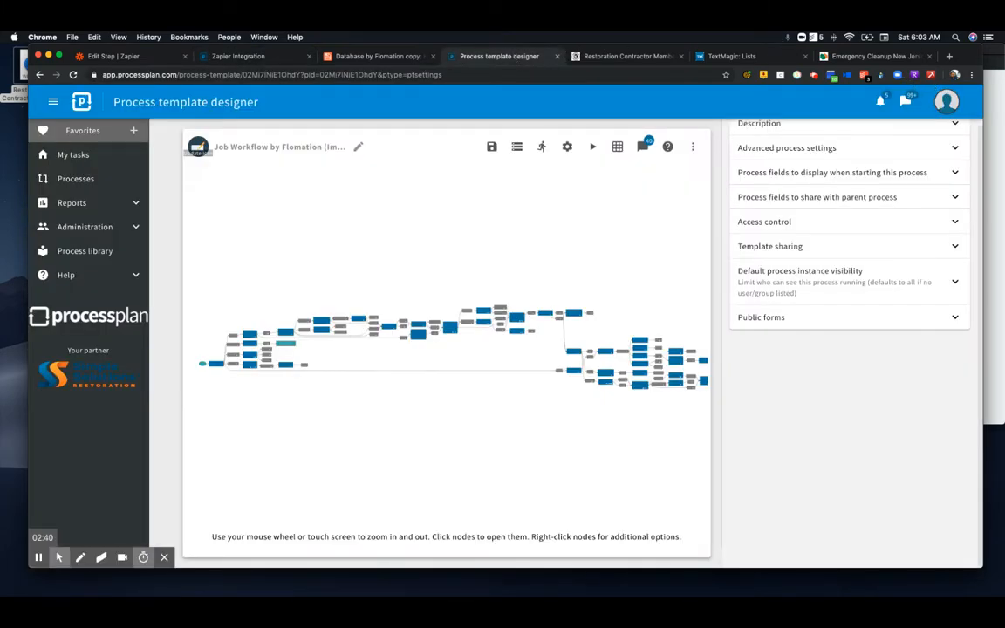
{"action": "left_click", "coordinate": [944, 105]}
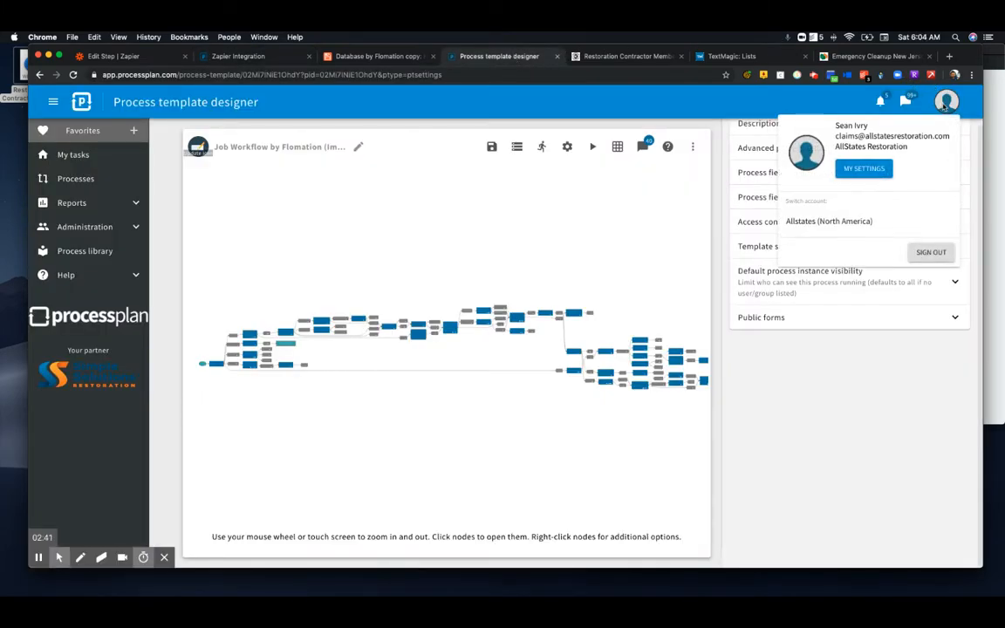
{"action": "left_click", "coordinate": [878, 173]}
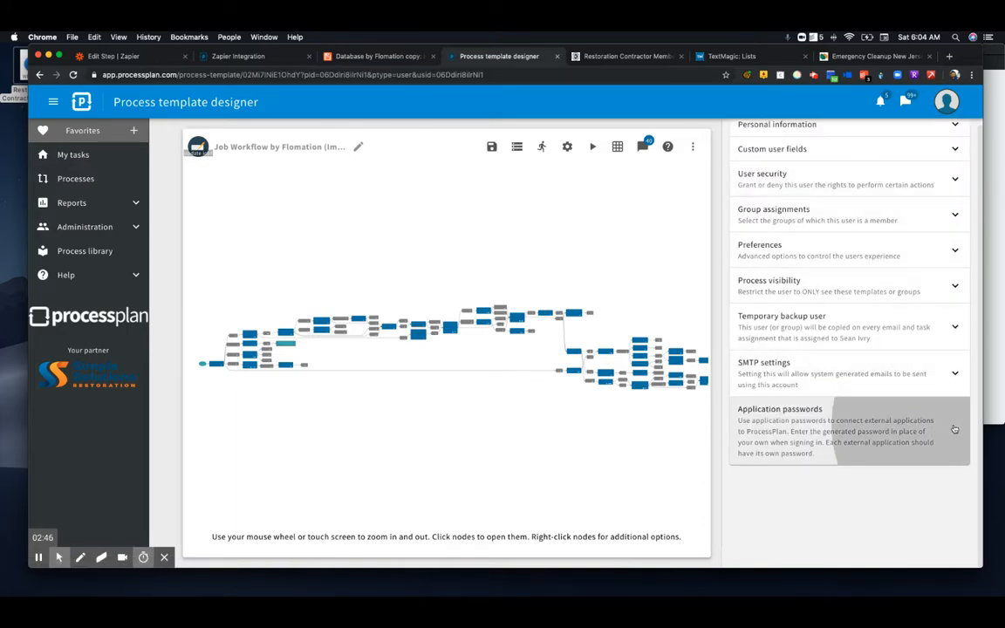
{"action": "left_click", "coordinate": [949, 430]}
{"action": "left_click", "coordinate": [794, 509]}
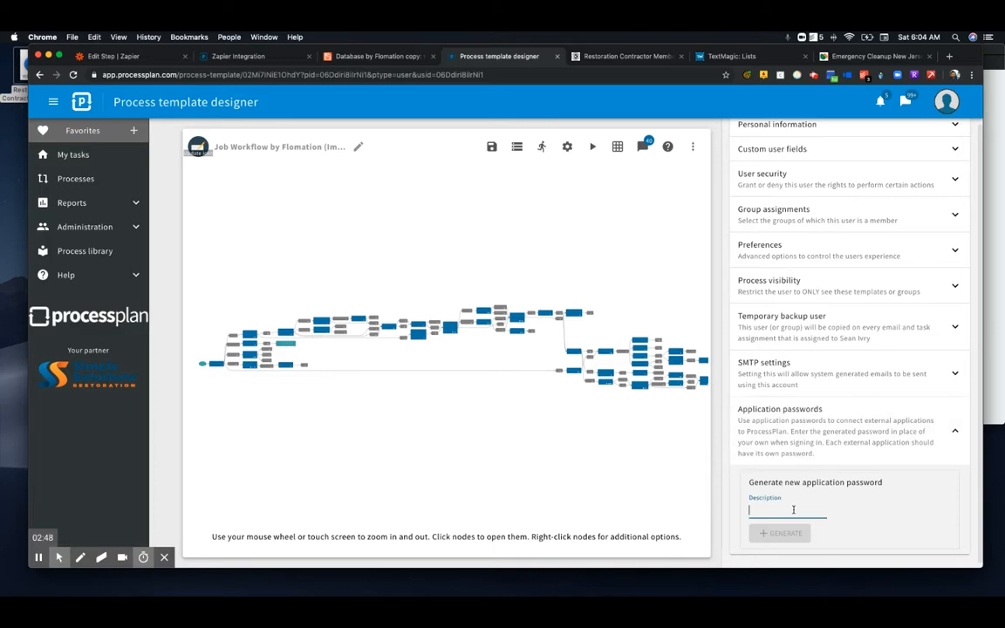
{"action": "type", "text": "Zapier"}
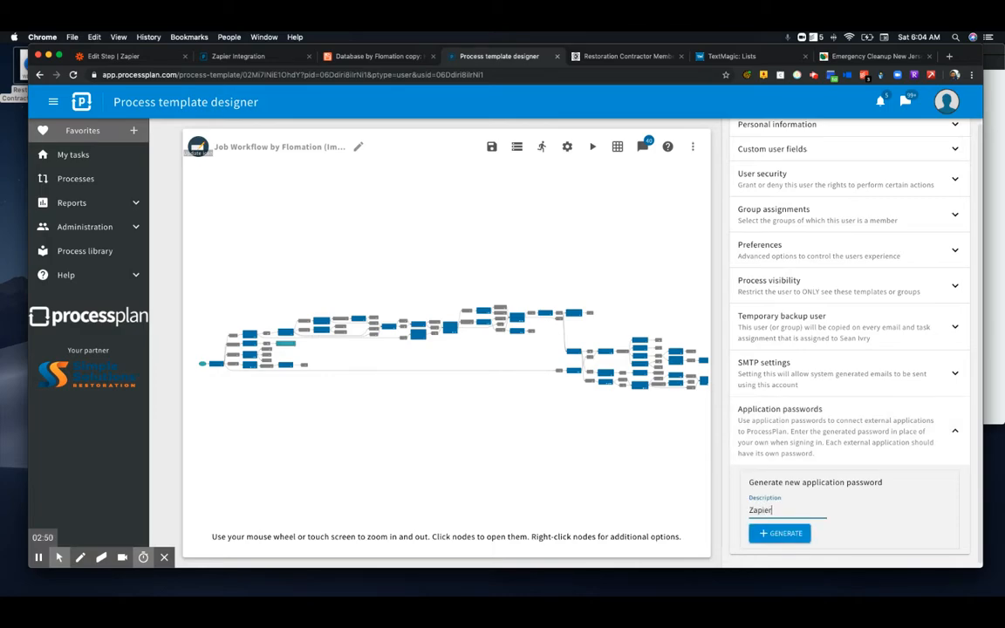
{"action": "left_click", "coordinate": [776, 532]}
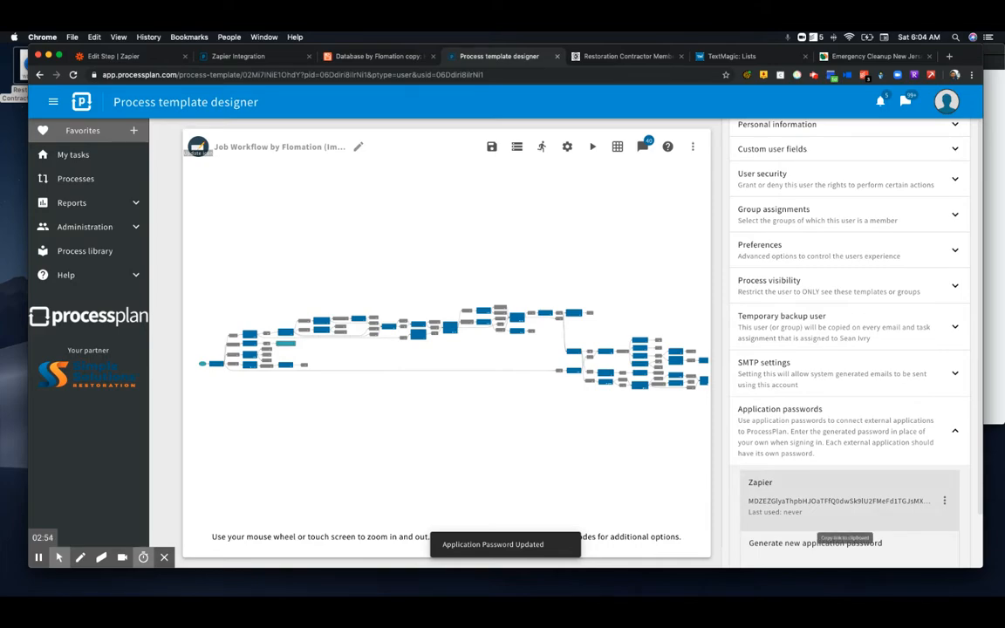
{"action": "scroll", "coordinate": [695, 288], "scroll_direction": "up", "scroll_amount": 3}
{"action": "scroll", "coordinate": [838, 244], "scroll_direction": "up", "scroll_amount": 2}
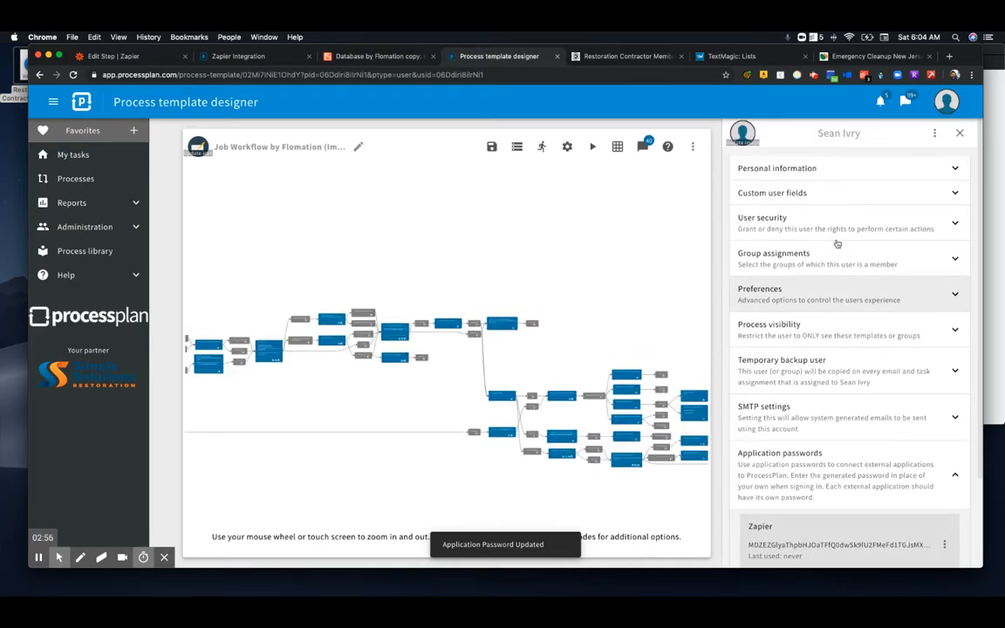
{"action": "scroll", "coordinate": [838, 231], "scroll_direction": "down", "scroll_amount": 3}
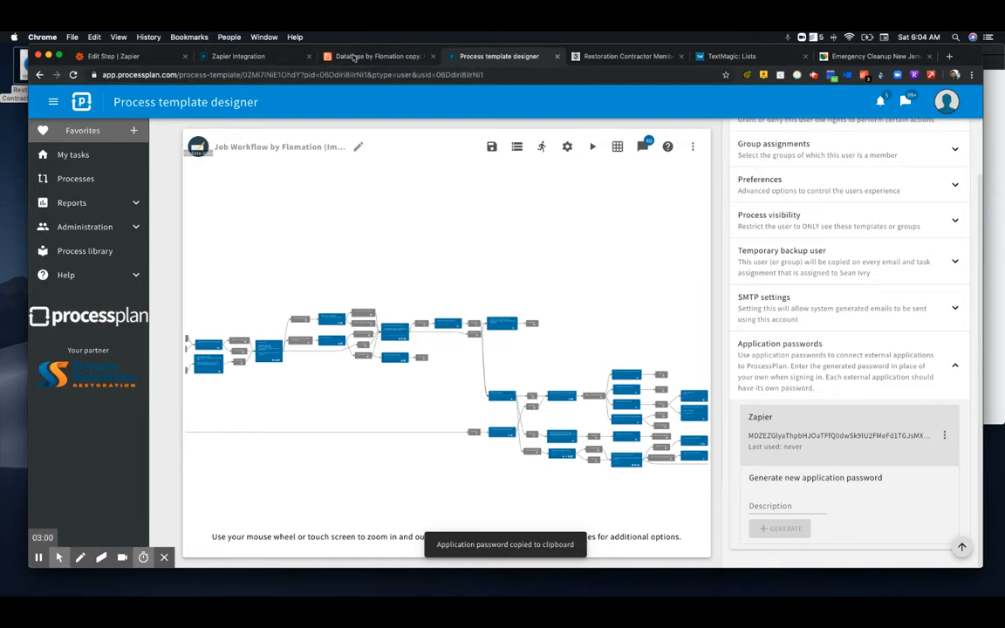
Return to Zapier's ProcessPlan authorization form and enter the login email address to connect the account
{"action": "left_click", "coordinate": [118, 58]}
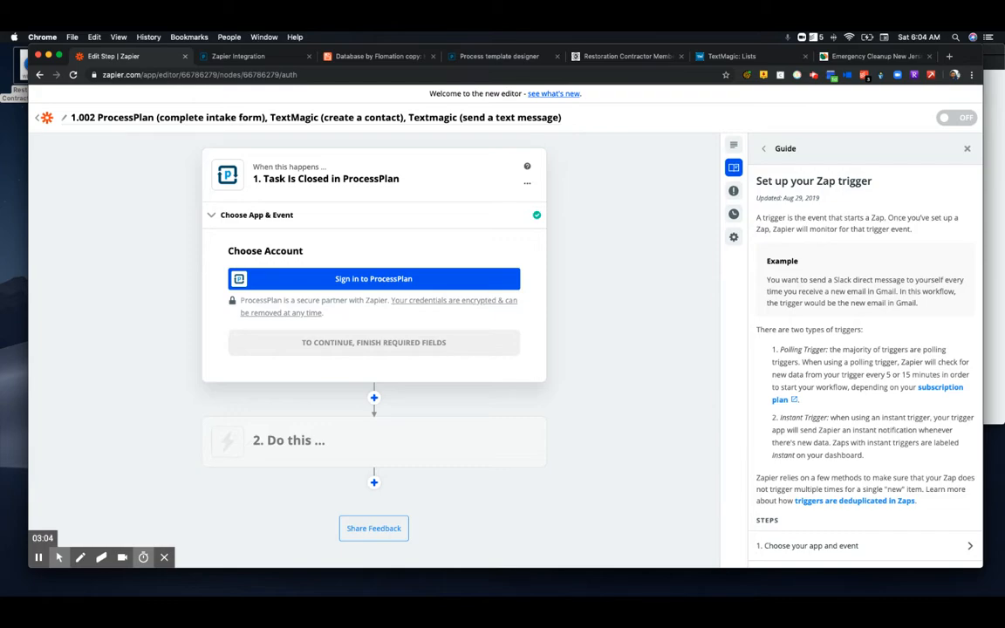
{"action": "left_click", "coordinate": [999, 51]}
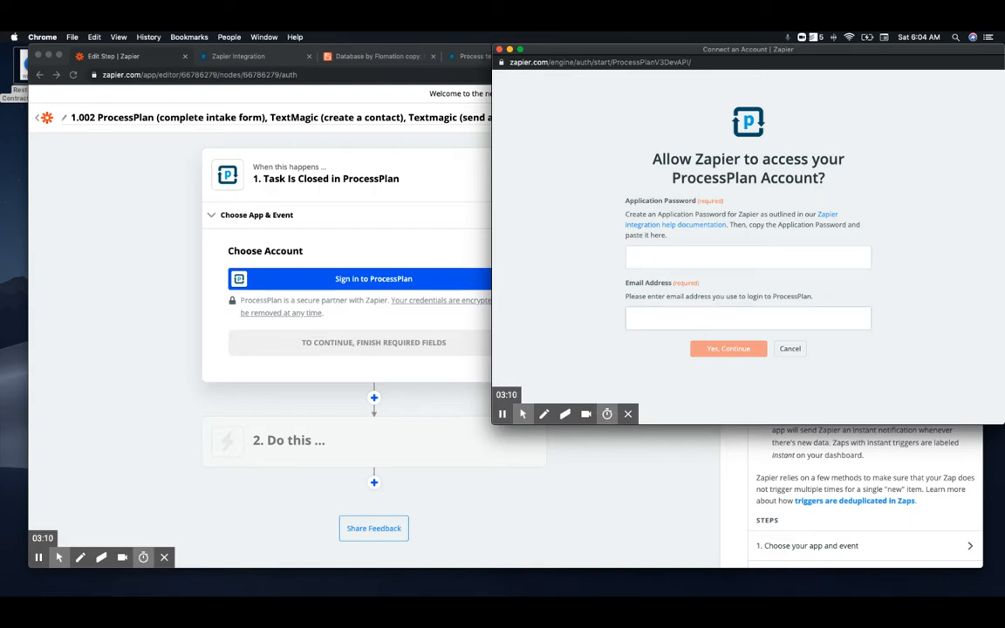
{"action": "type", "text": "allstates"}
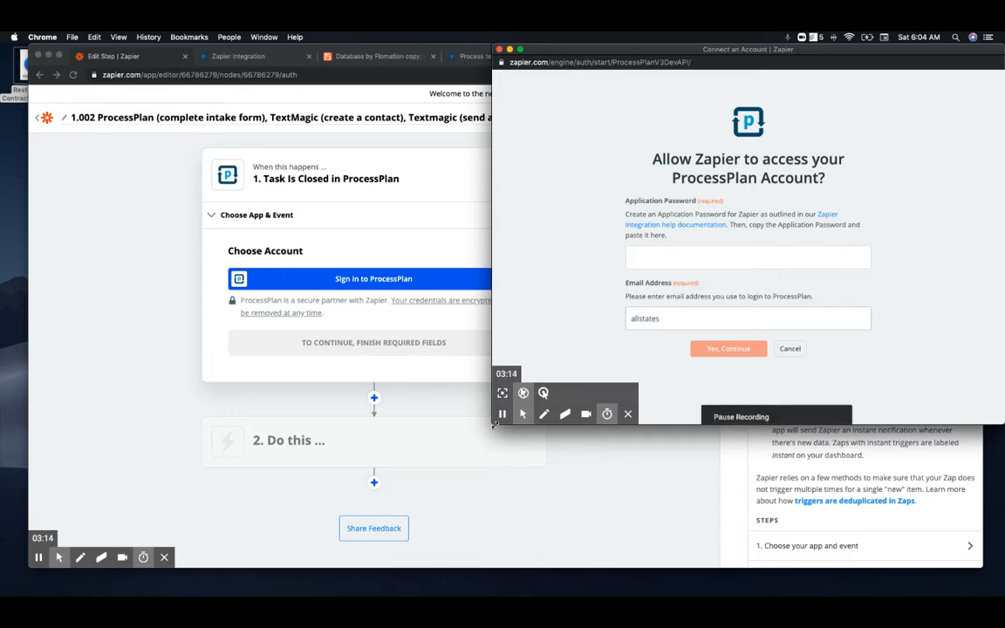
{"action": "left_click", "coordinate": [502, 414]}
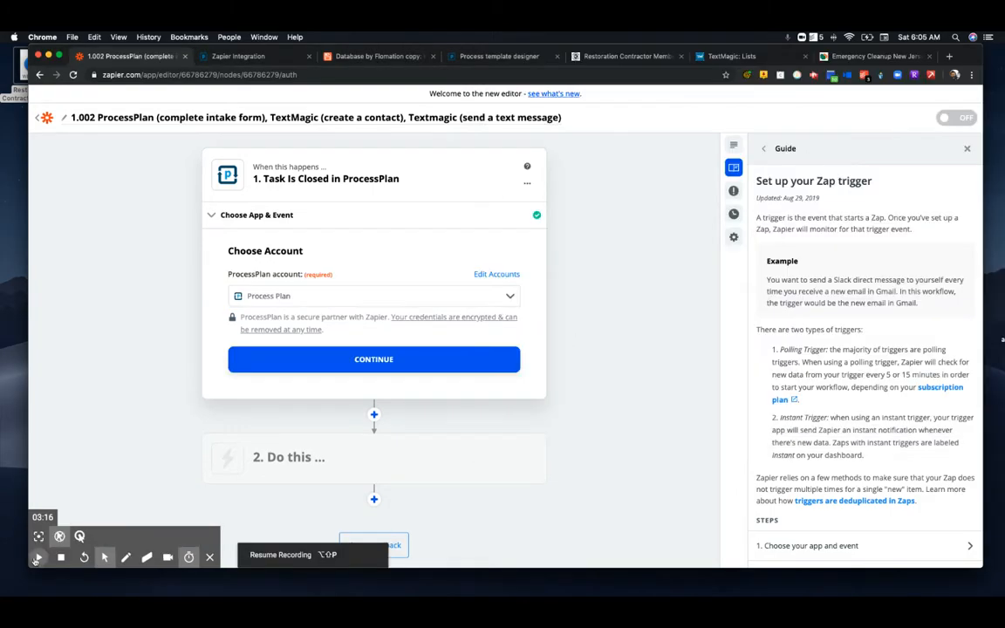
{"action": "left_click", "coordinate": [37, 558]}
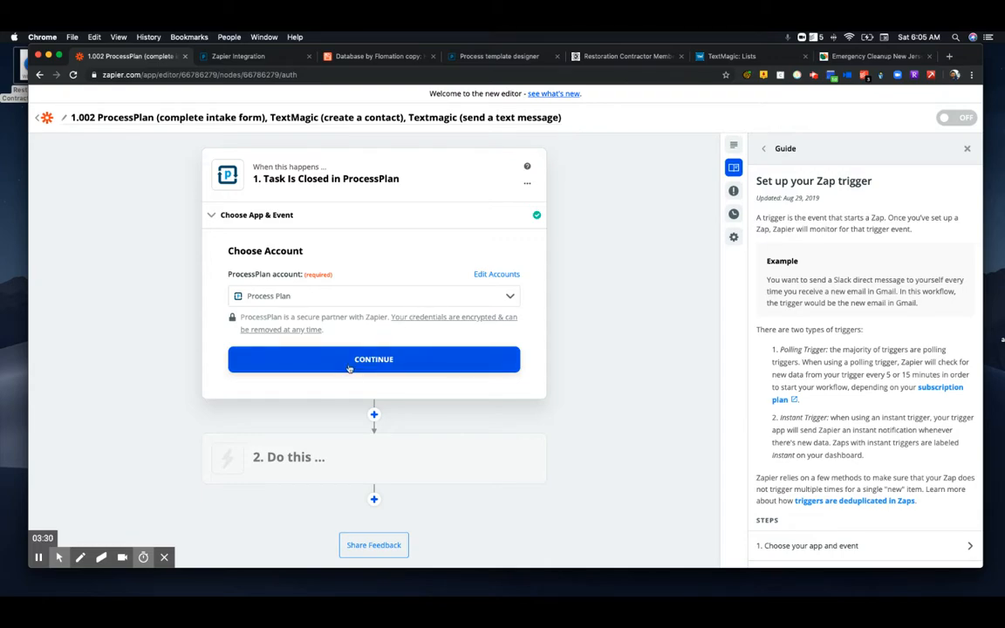
Continue with the connected ProcessPlan account and select Job Workflow by Flomation (Imported Via Sharecode On 2019-09-14) as the process to monitor
{"action": "left_click", "coordinate": [403, 358]}
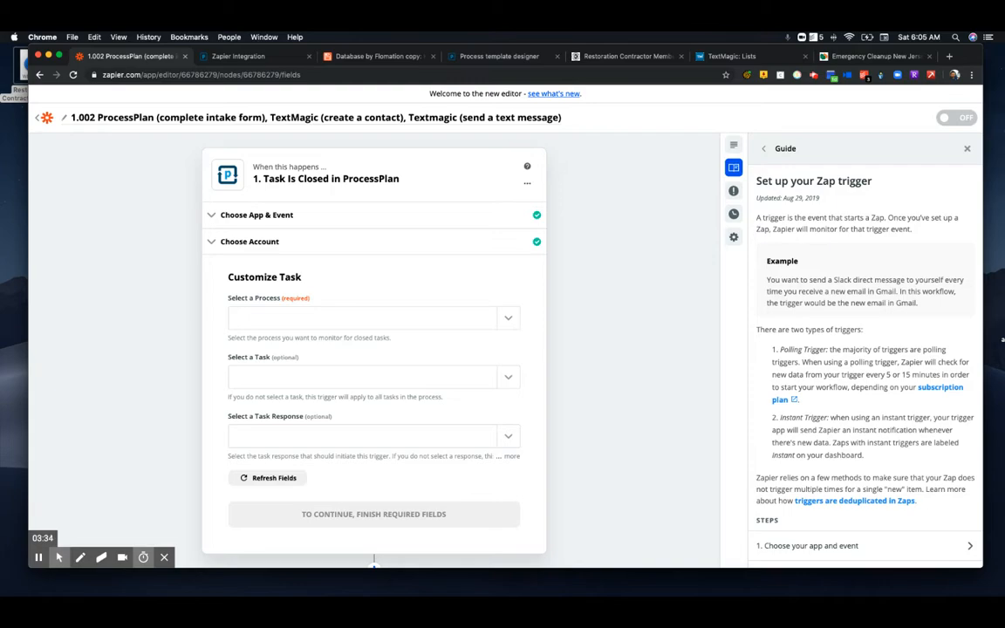
{"action": "left_click", "coordinate": [511, 317]}
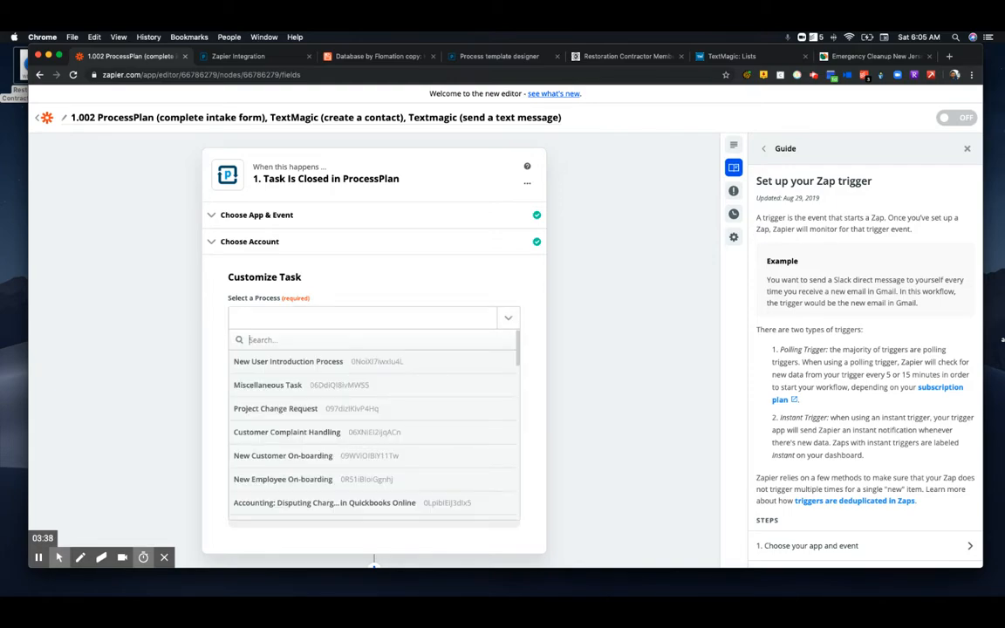
{"action": "type", "text": "f"}
{"action": "key", "text": "BackSpace"}
{"action": "type", "text": "work"}
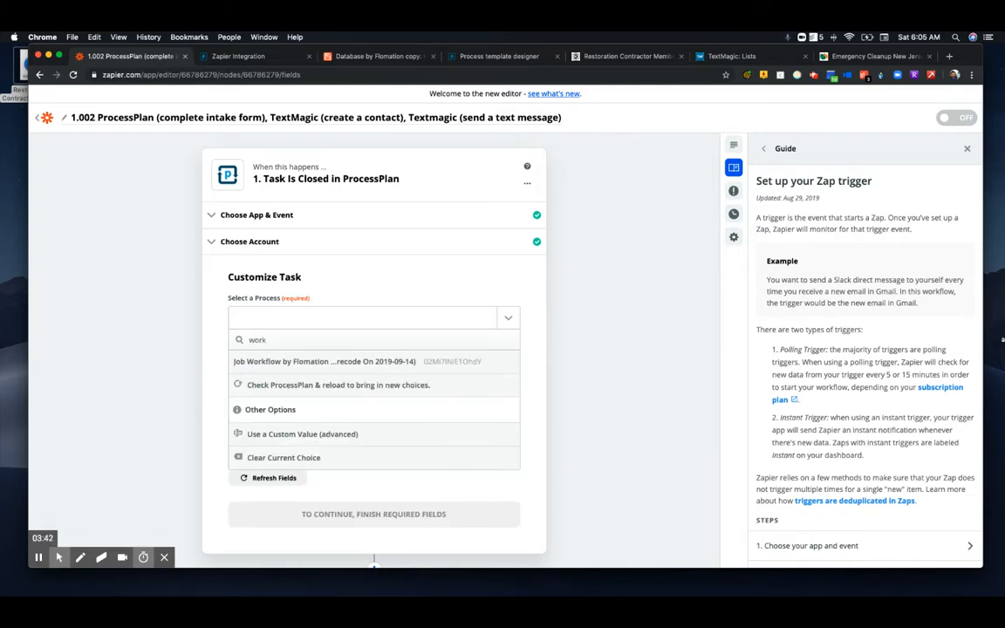
{"action": "left_click", "coordinate": [368, 361]}
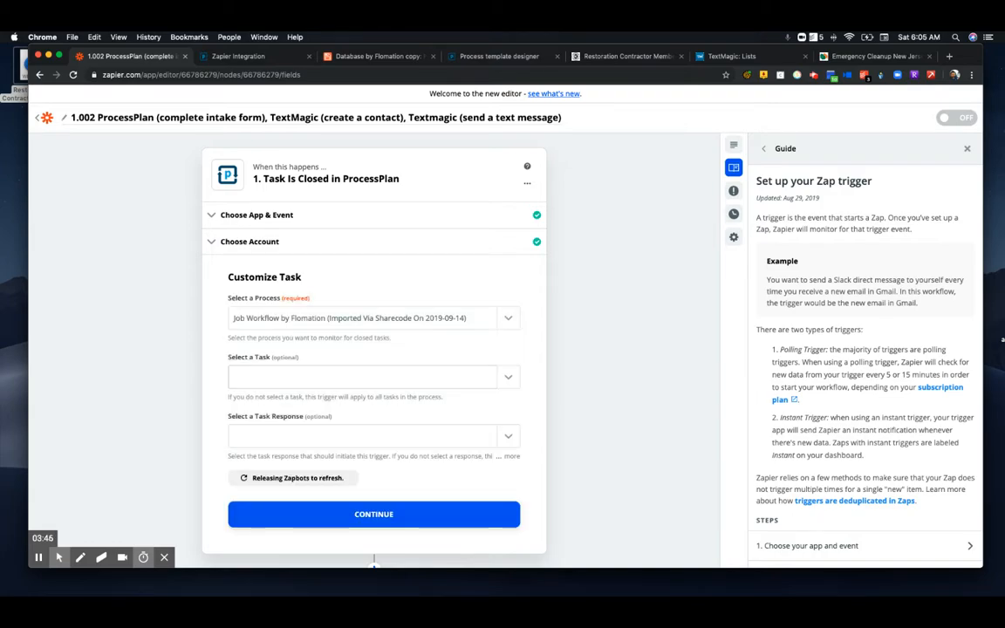
Set the trigger's task to the Intake Form task covering job type and call summary, and finish the trigger without testing it
{"action": "left_click", "coordinate": [489, 379]}
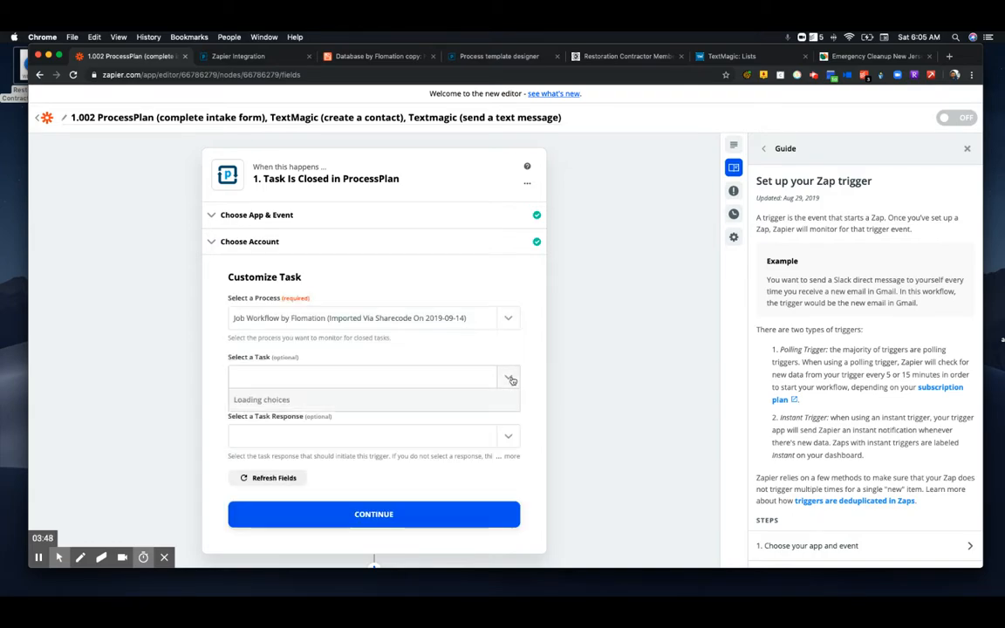
{"action": "type", "text": "intake form"}
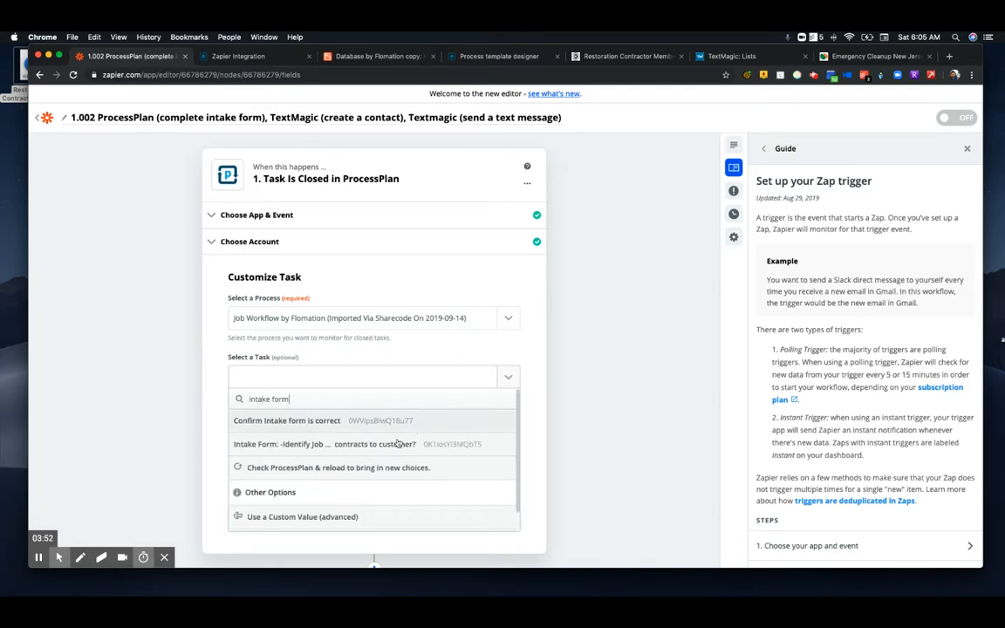
{"action": "left_click", "coordinate": [347, 445]}
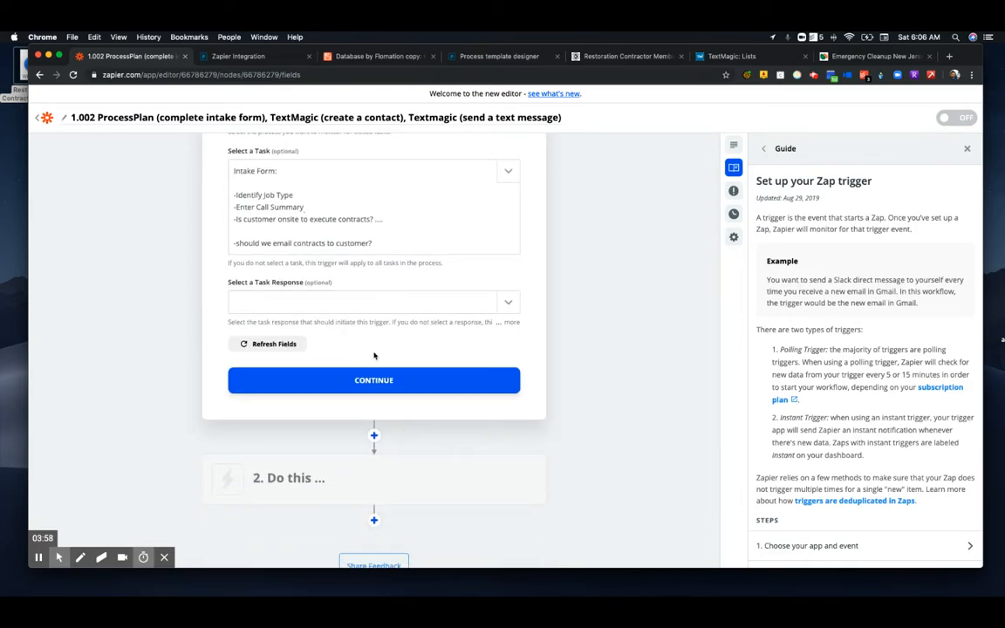
{"action": "left_click", "coordinate": [390, 382]}
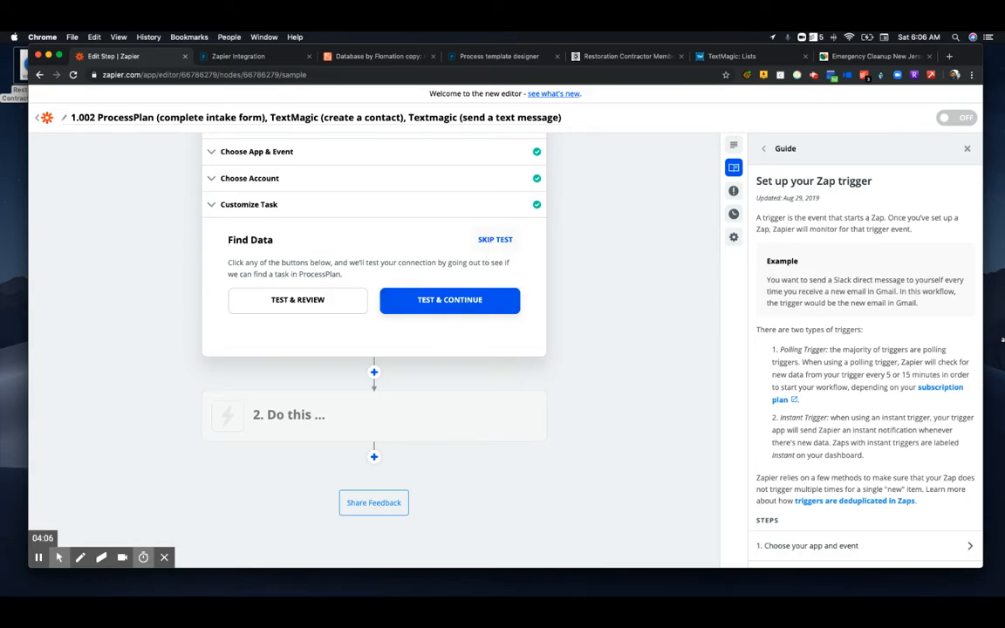
{"action": "left_click", "coordinate": [494, 239]}
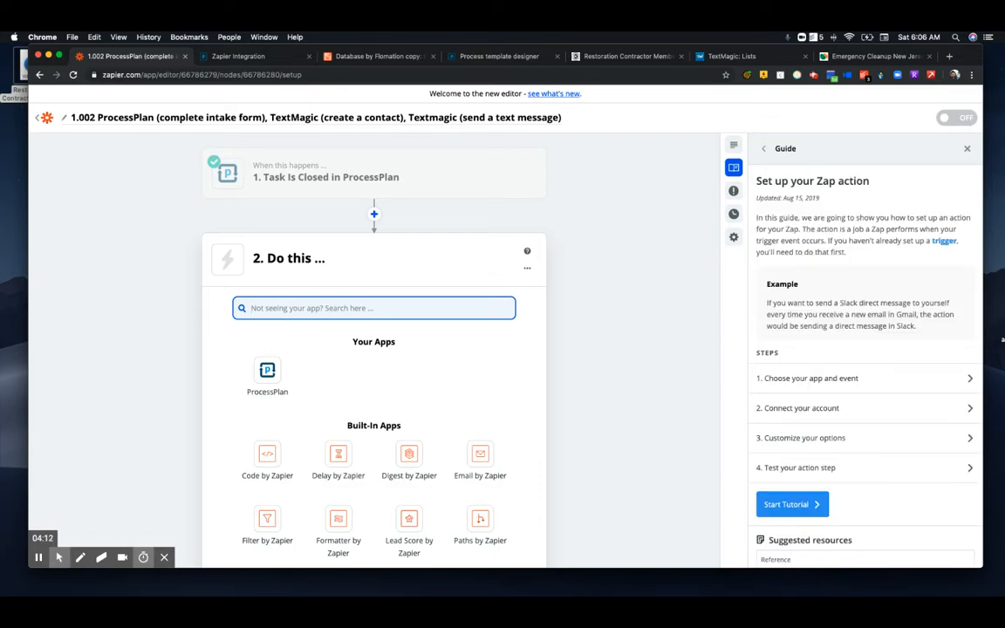
Set up the zap's second step as a TextMagic action with the Create Contact event and continue to account selection
{"action": "type", "text": "text"}
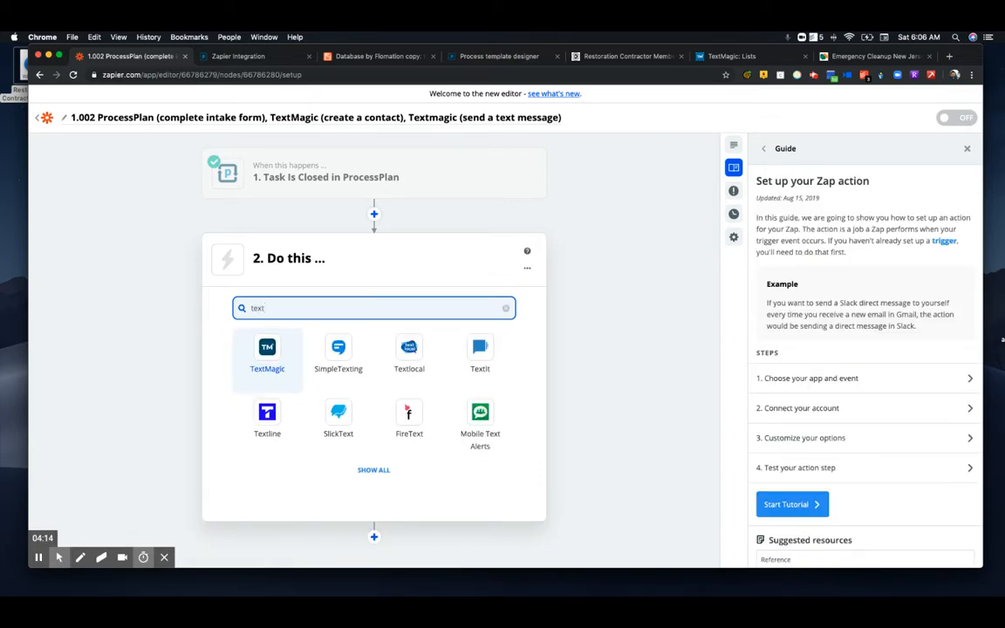
{"action": "left_click", "coordinate": [261, 349]}
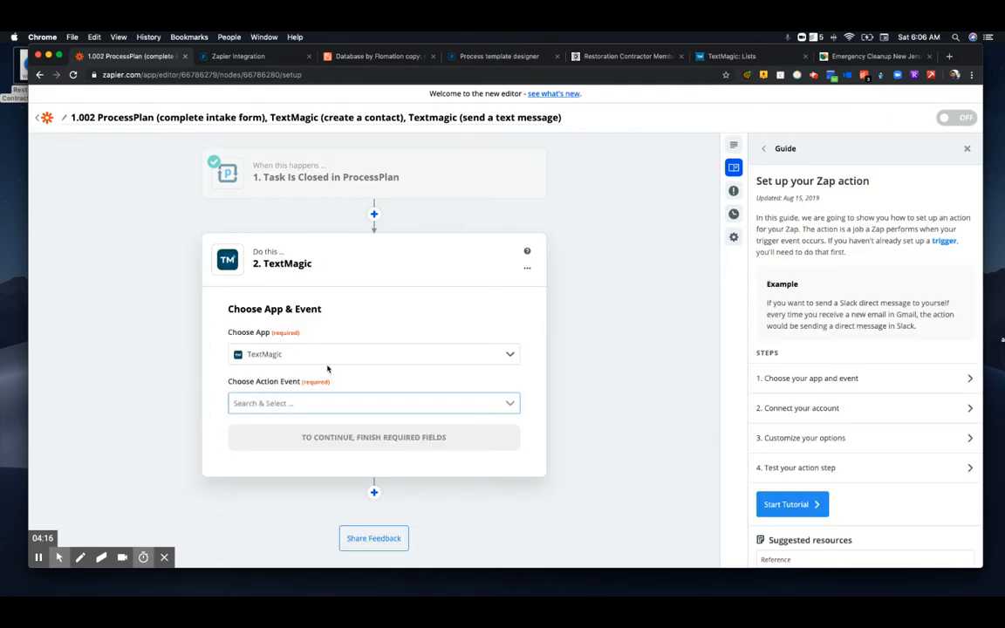
{"action": "left_click", "coordinate": [506, 404]}
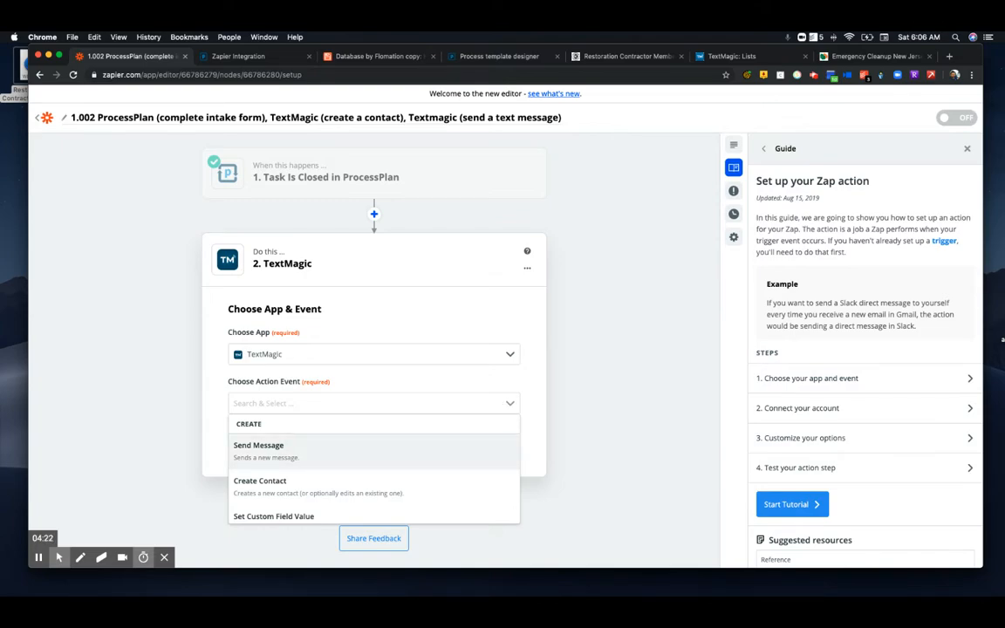
{"action": "left_click", "coordinate": [299, 486]}
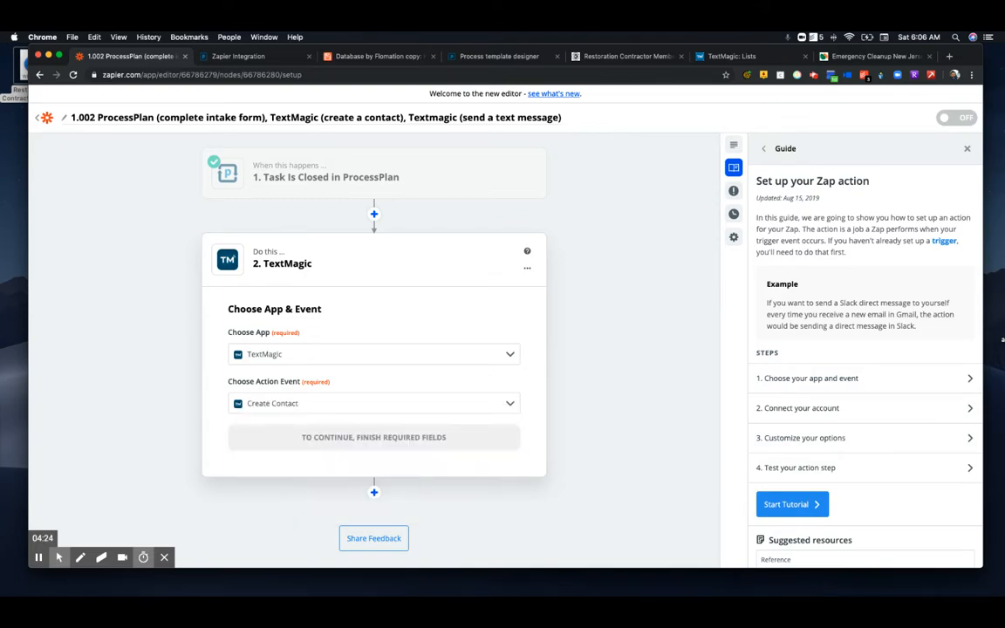
{"action": "left_click", "coordinate": [361, 440]}
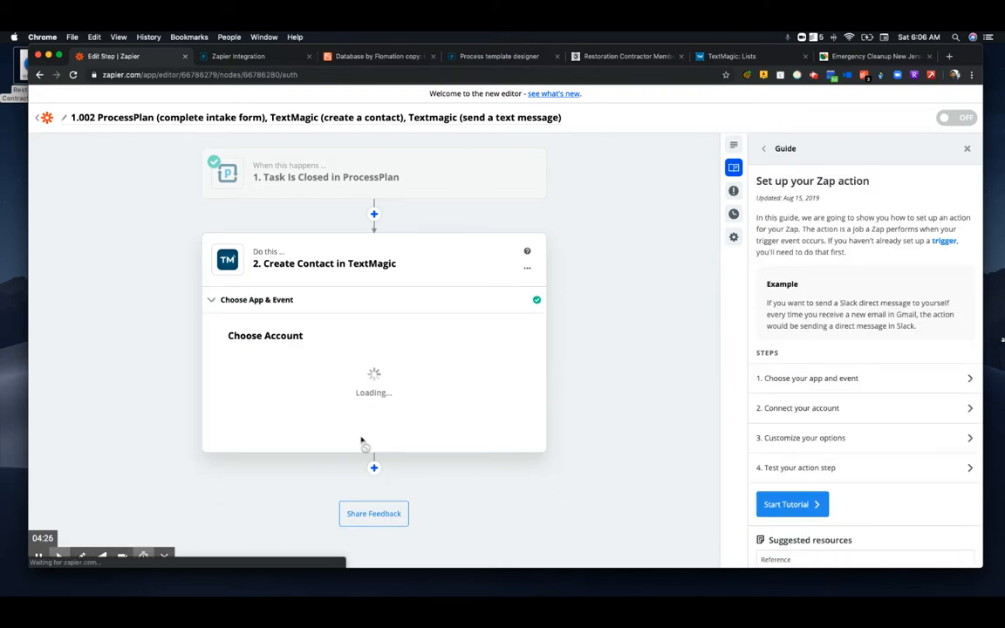
Start the TextMagic account sign-in, generate an API key with the app name Zapier in TextMagic's API v2 keys, and copy it
{"action": "left_click", "coordinate": [374, 371]}
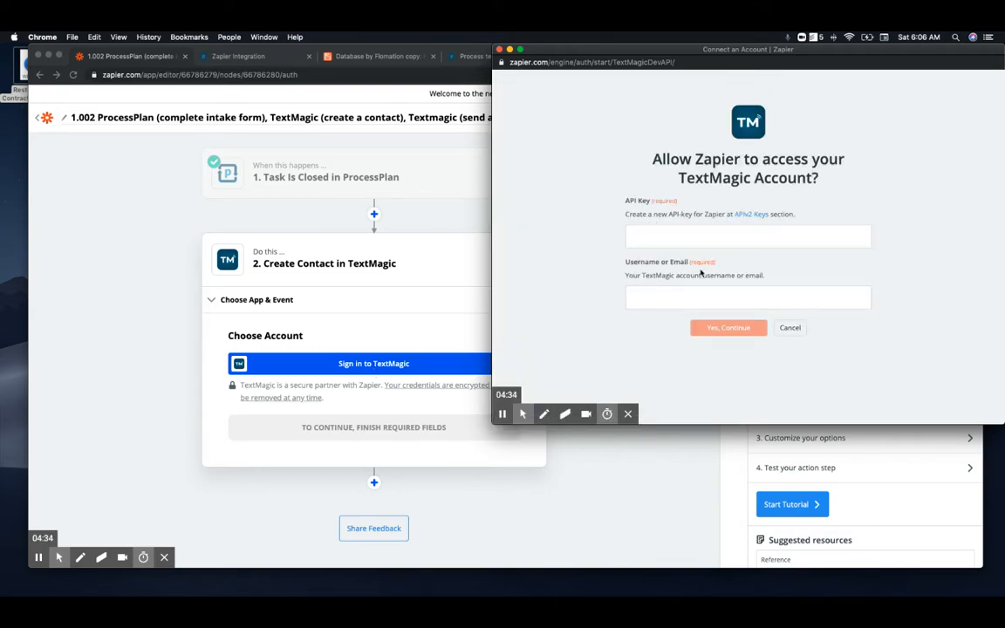
{"action": "left_click", "coordinate": [747, 215]}
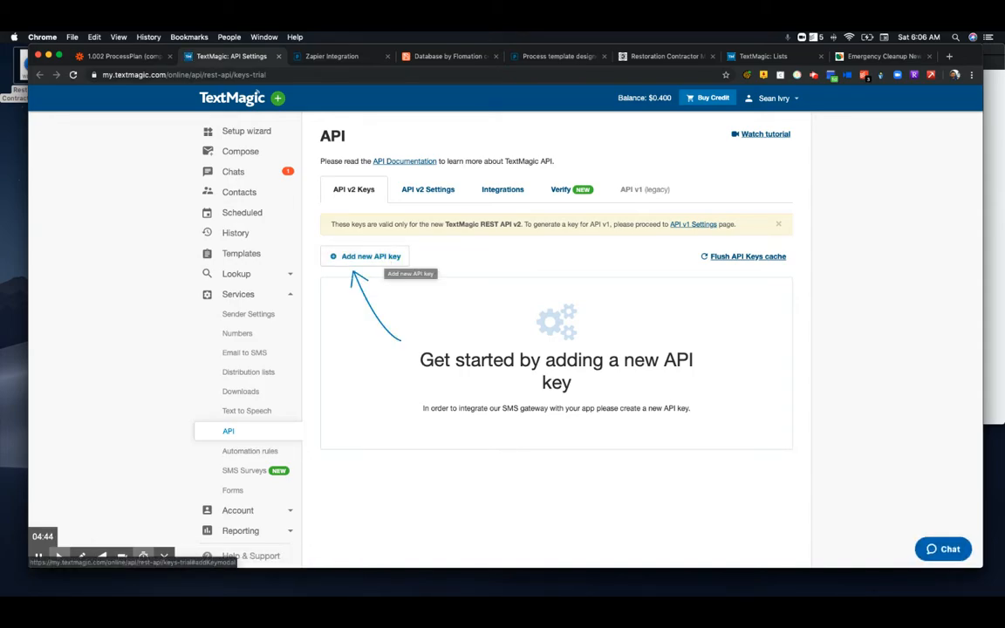
{"action": "left_click", "coordinate": [374, 257]}
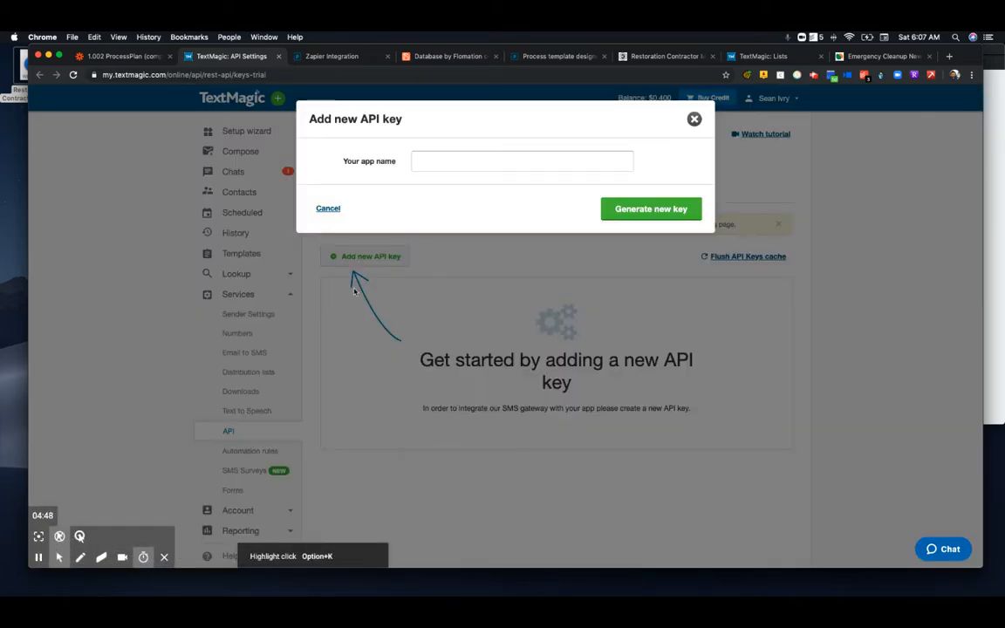
{"action": "left_click", "coordinate": [462, 160]}
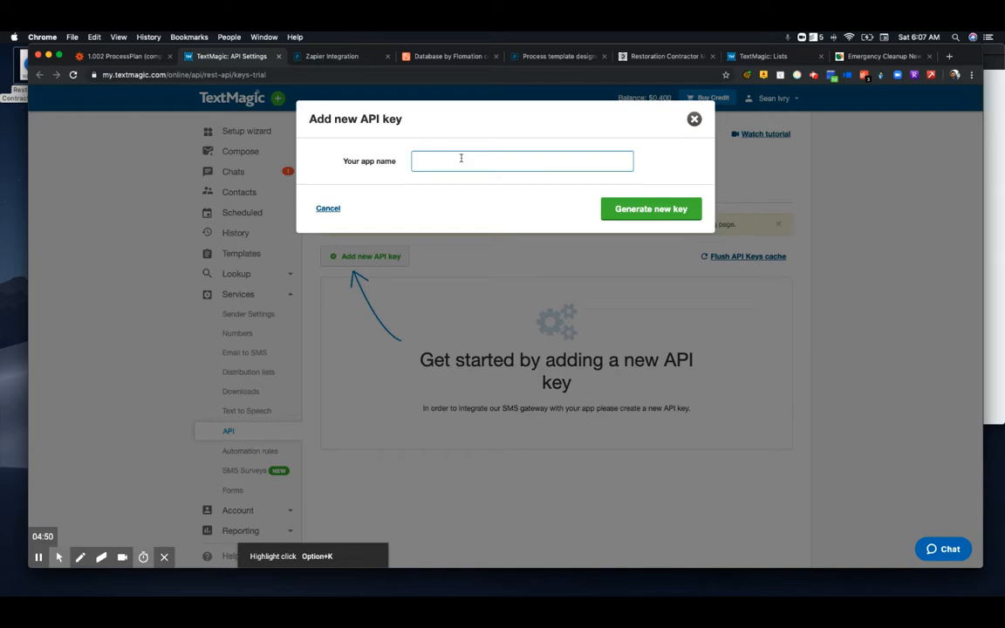
{"action": "type", "text": "Zapier"}
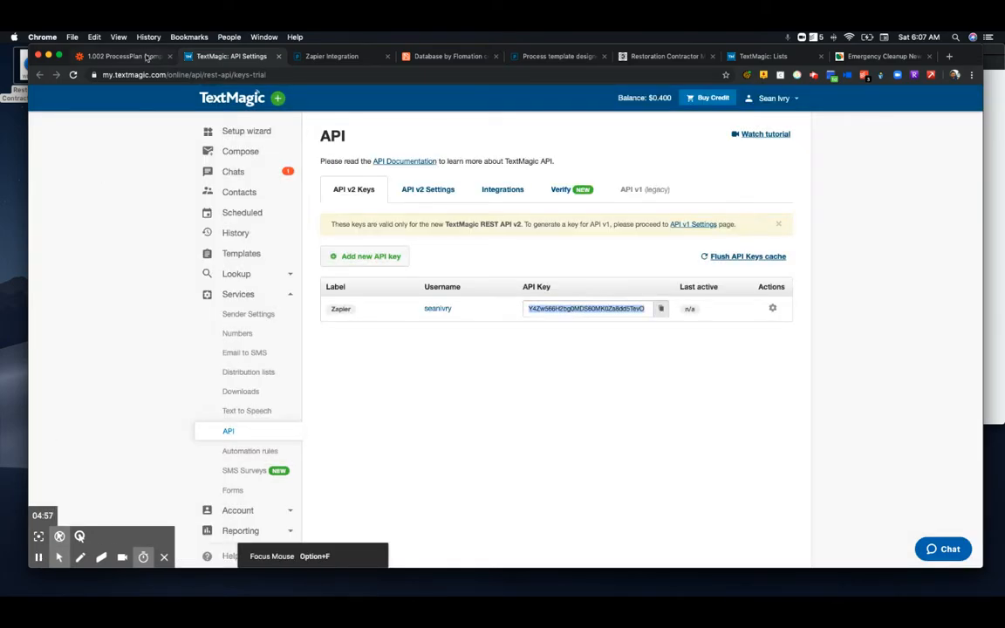
Return to Zapier's TextMagic authorization form, paste the API key, enter the account username, and continue with the connected account
{"action": "left_click", "coordinate": [147, 55]}
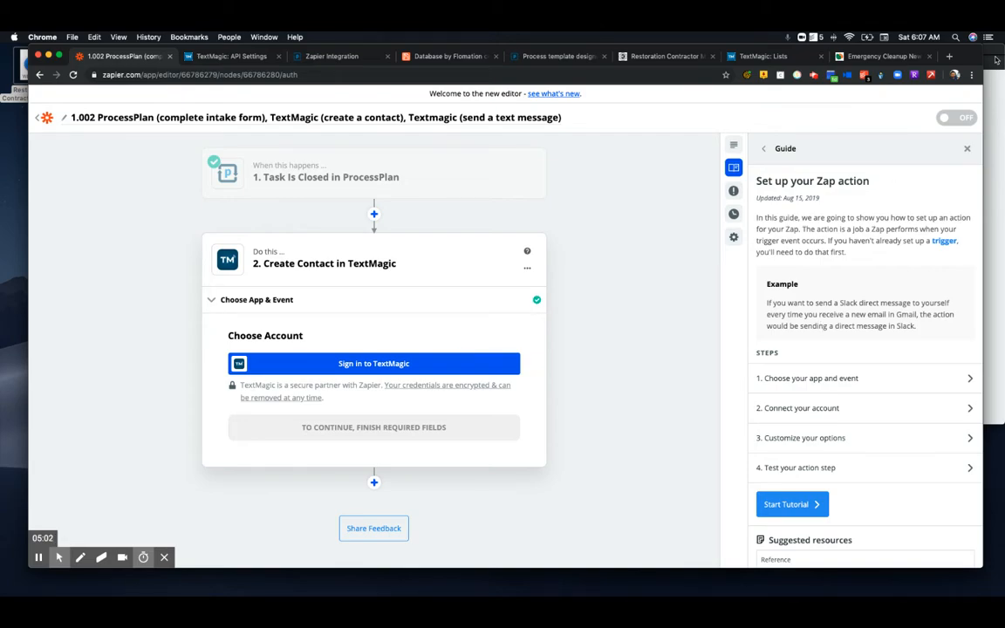
{"action": "left_click", "coordinate": [996, 62]}
{"action": "left_click", "coordinate": [755, 238]}
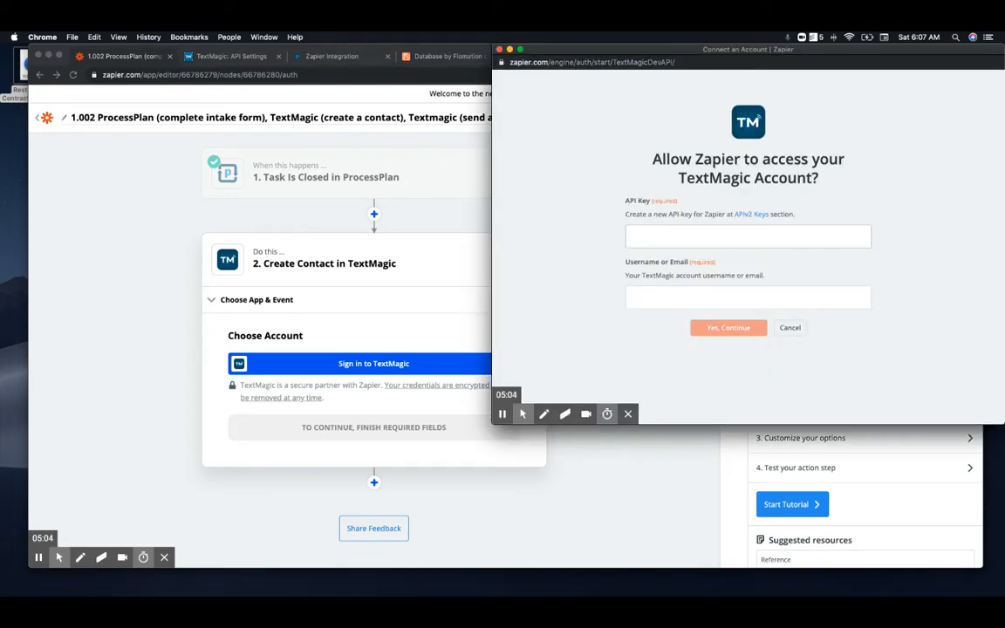
{"action": "key", "text": "super+v"}
{"action": "left_click", "coordinate": [711, 297]}
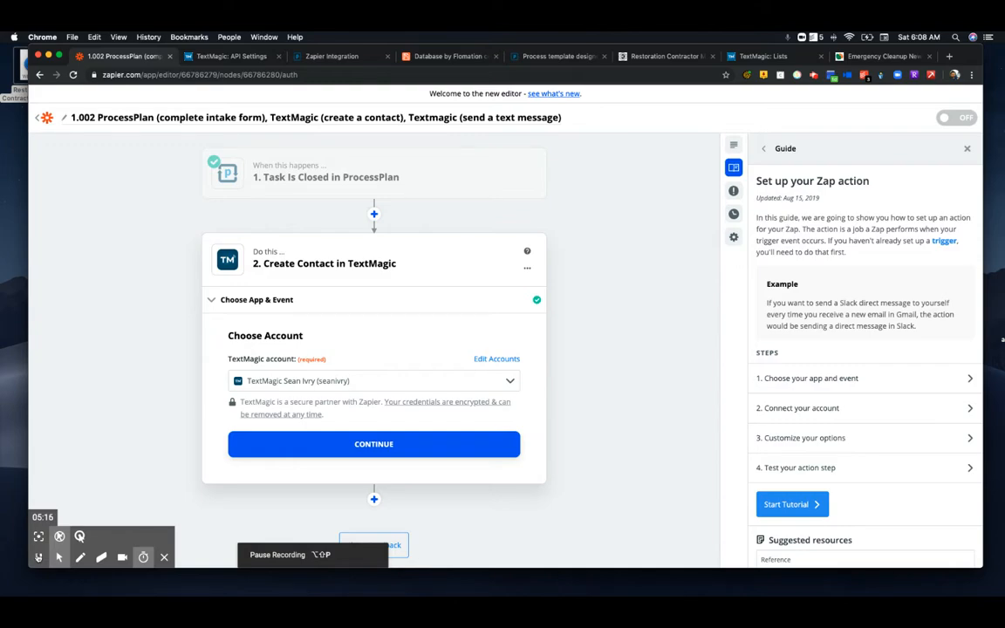
{"action": "left_click", "coordinate": [375, 445]}
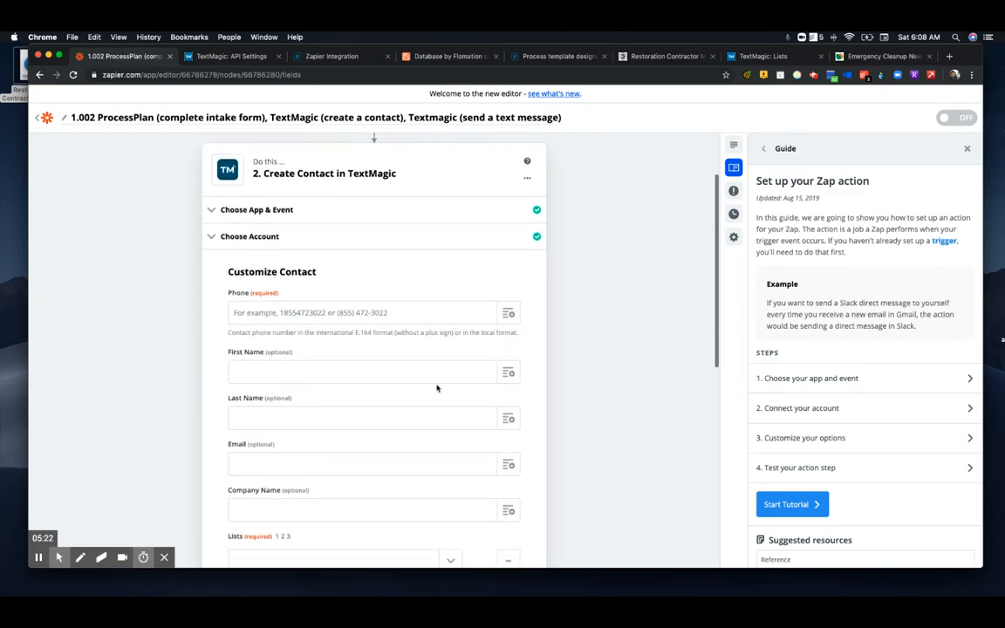
Fill the contact's Phone field with the prefix 1 followed by the Customer Phone value from the closed task
{"action": "left_click", "coordinate": [485, 314]}
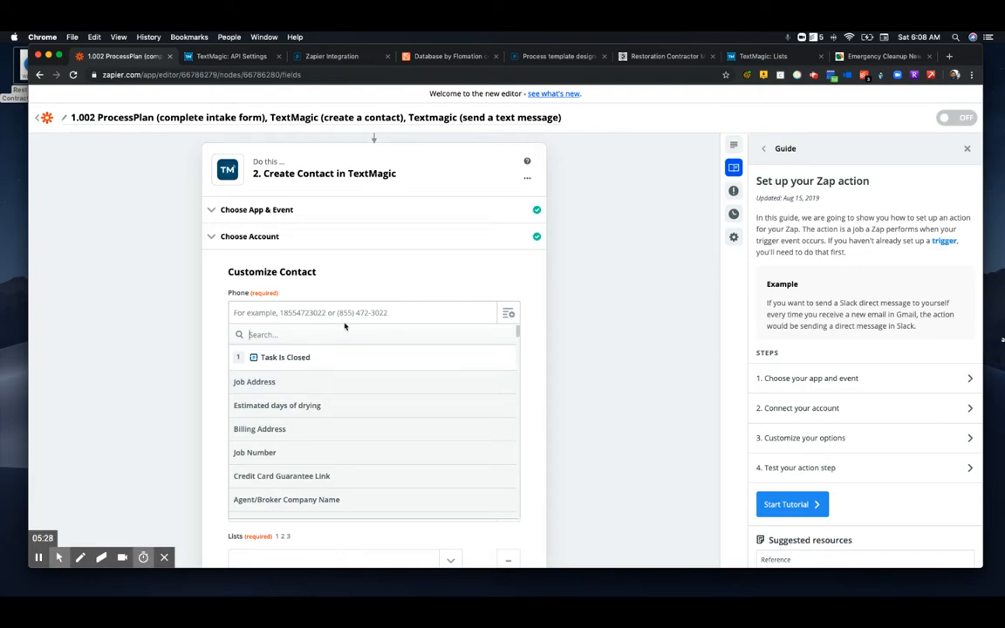
{"action": "left_click", "coordinate": [322, 295]}
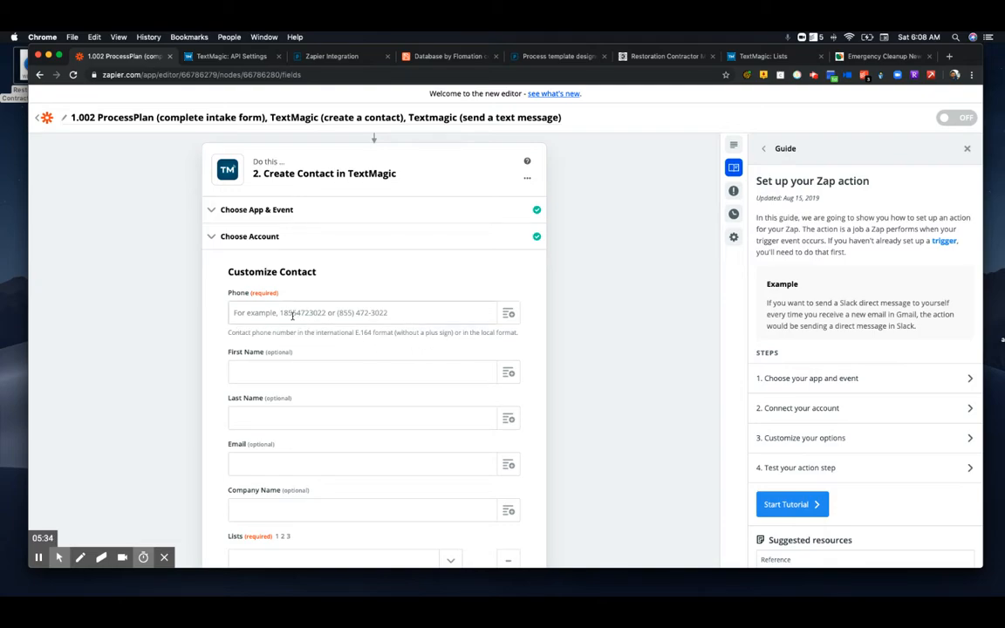
{"action": "type", "text": "1"}
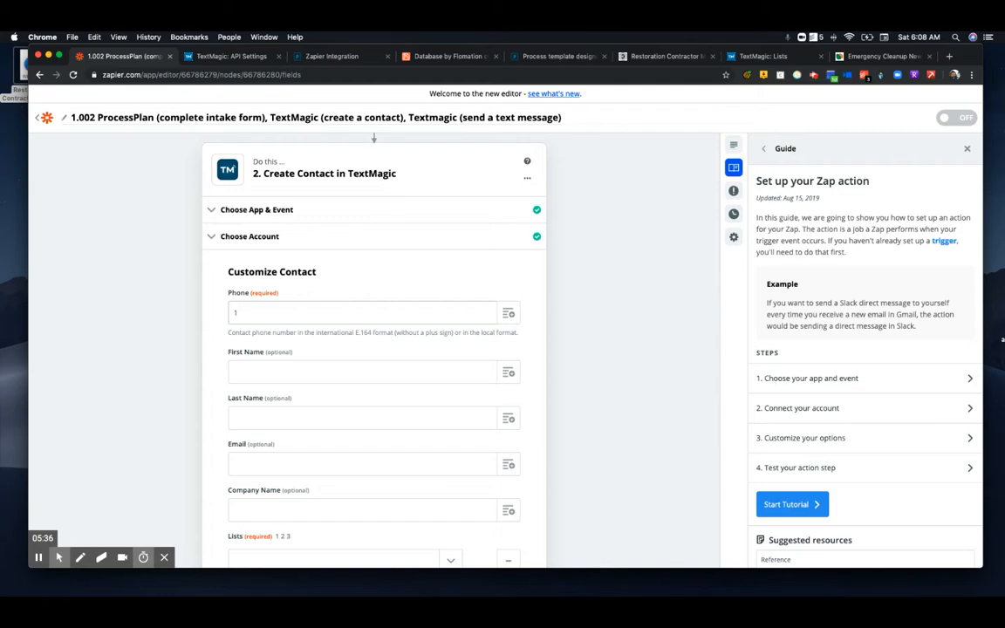
{"action": "left_click", "coordinate": [507, 316]}
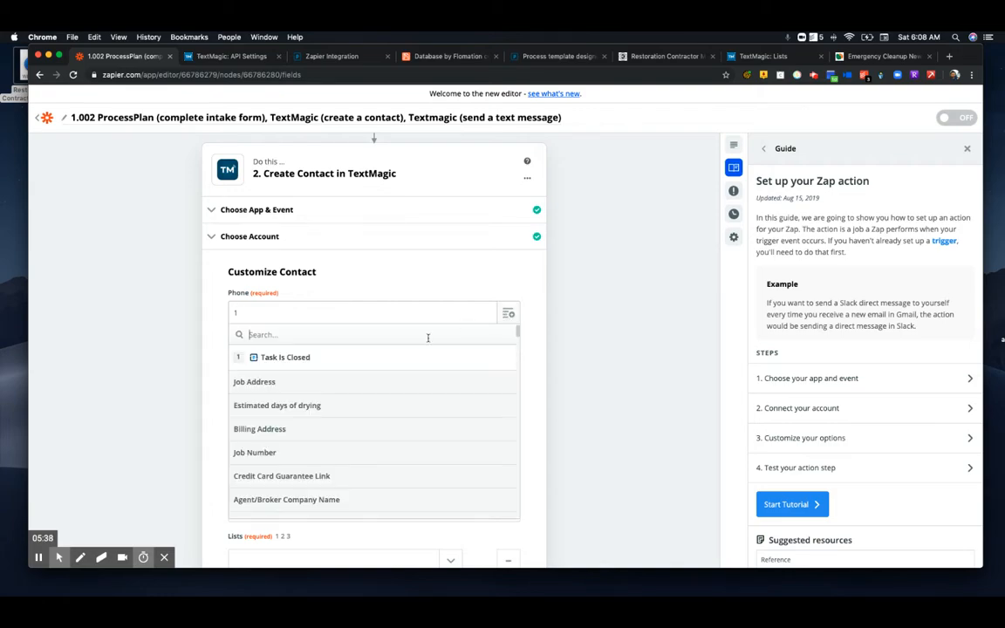
{"action": "type", "text": "cus"}
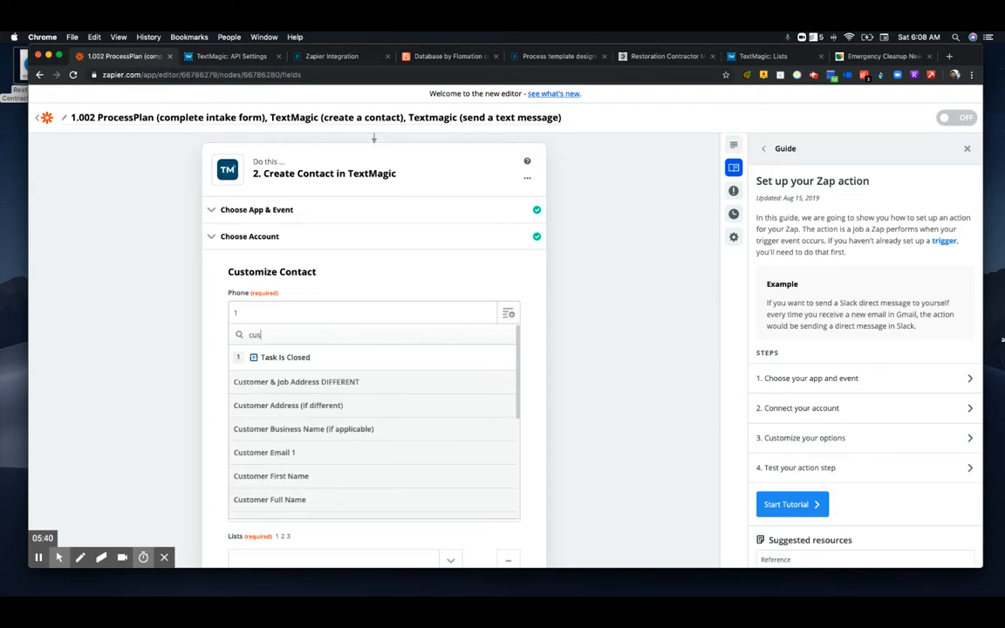
{"action": "type", "text": "tomer phone"}
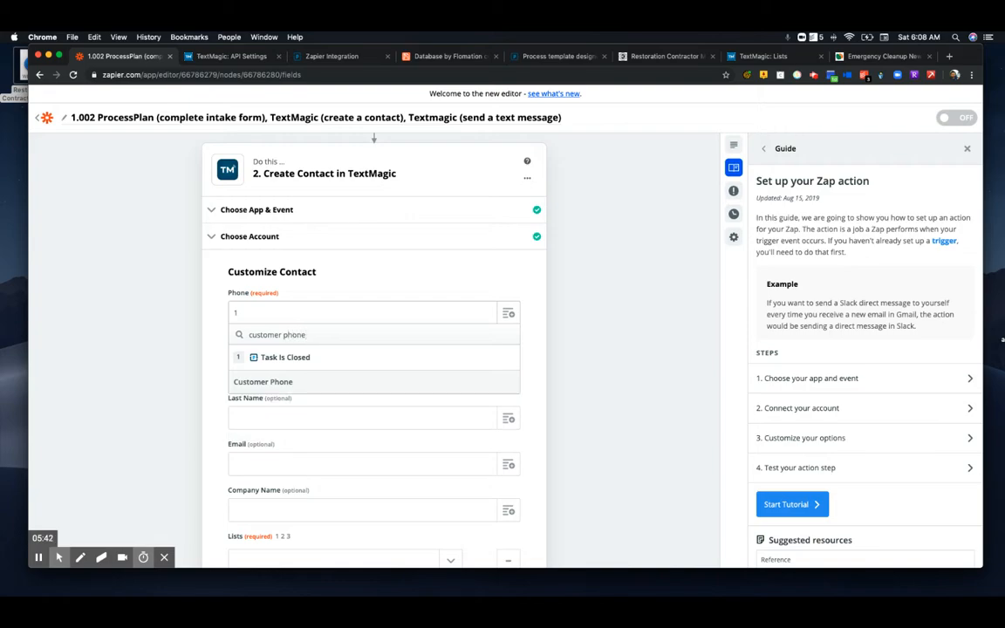
{"action": "left_click", "coordinate": [249, 383]}
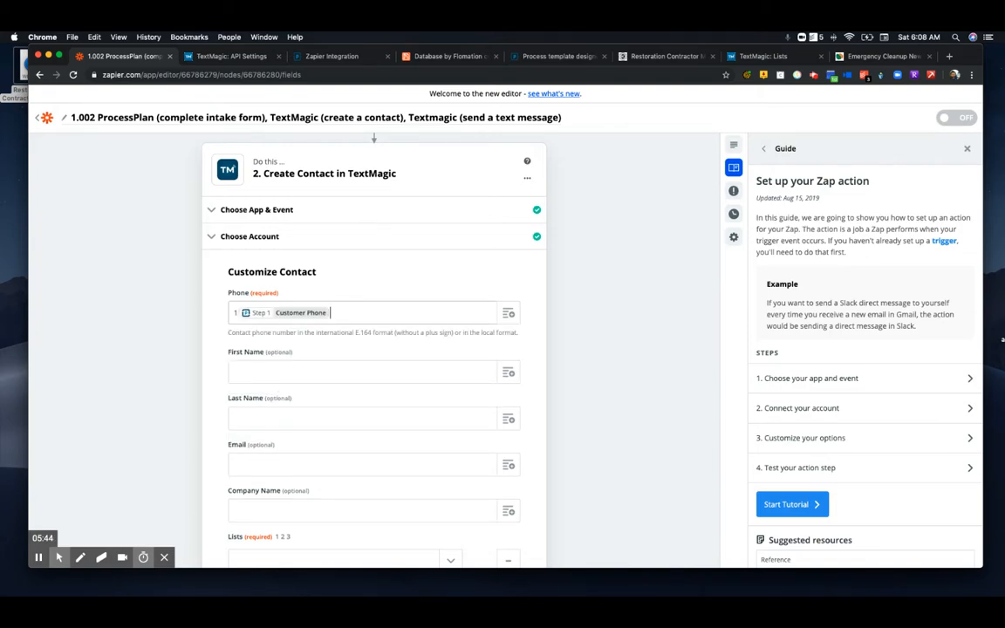
Map the contact's First Name to Customer First Name and Last Name to Customer Last Name from the closed task
{"action": "left_click", "coordinate": [510, 373]}
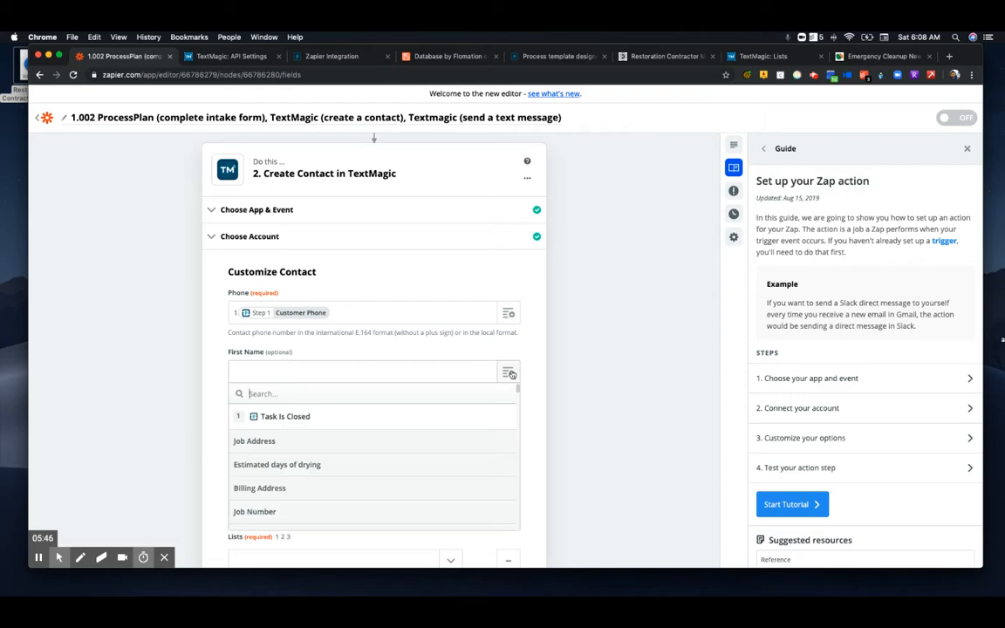
{"action": "type", "text": "customer first"}
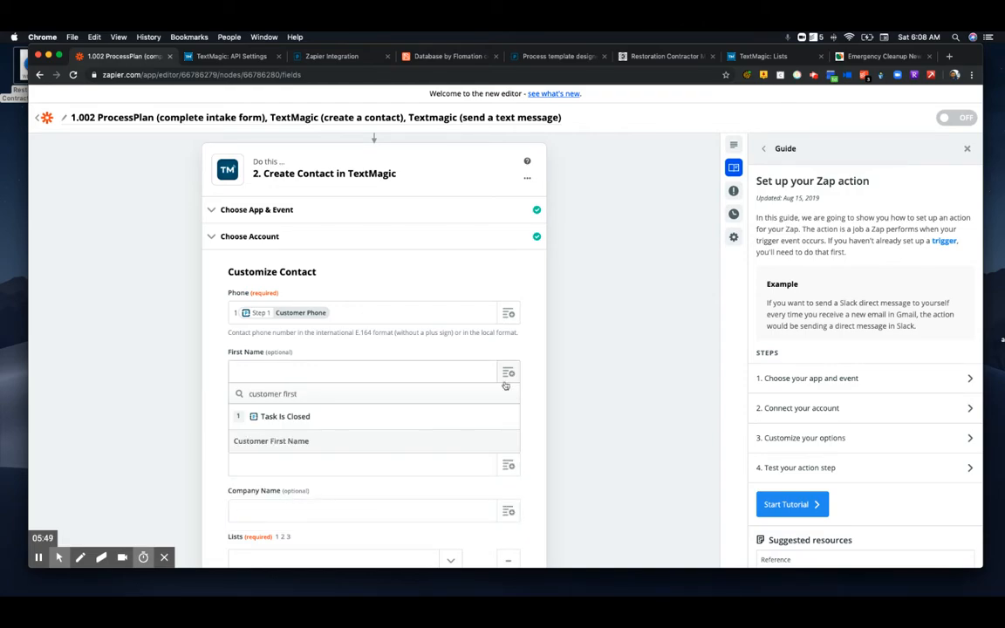
{"action": "left_click", "coordinate": [317, 442]}
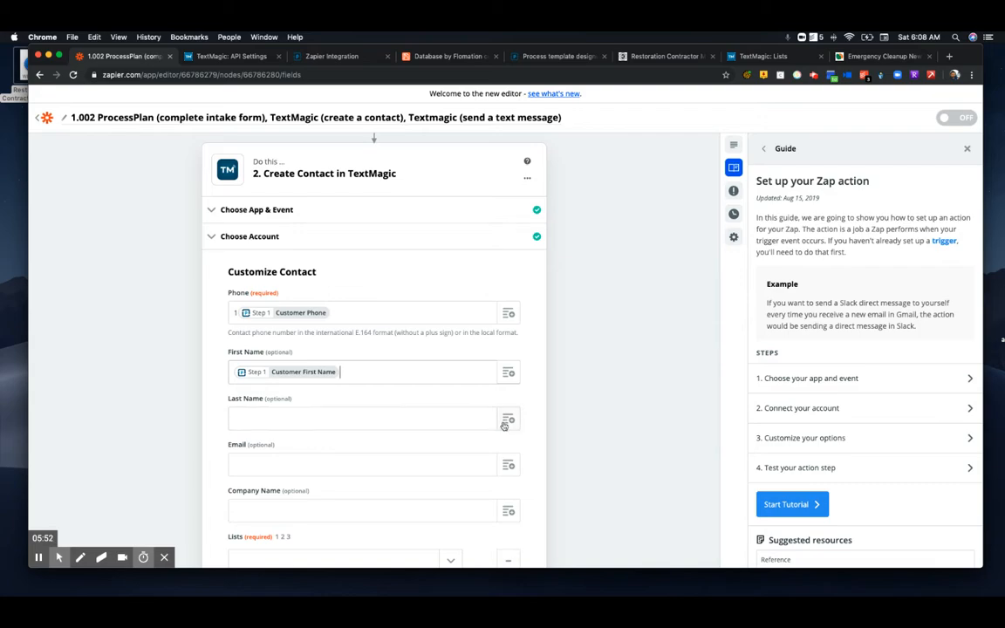
{"action": "left_click", "coordinate": [393, 420]}
{"action": "type", "text": "customer last"}
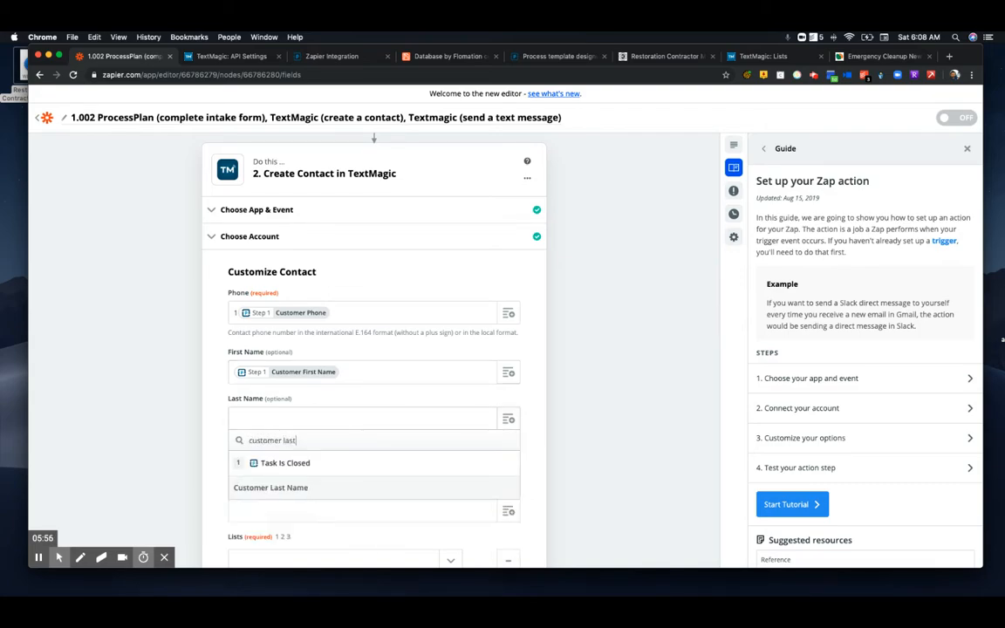
{"action": "left_click", "coordinate": [271, 483]}
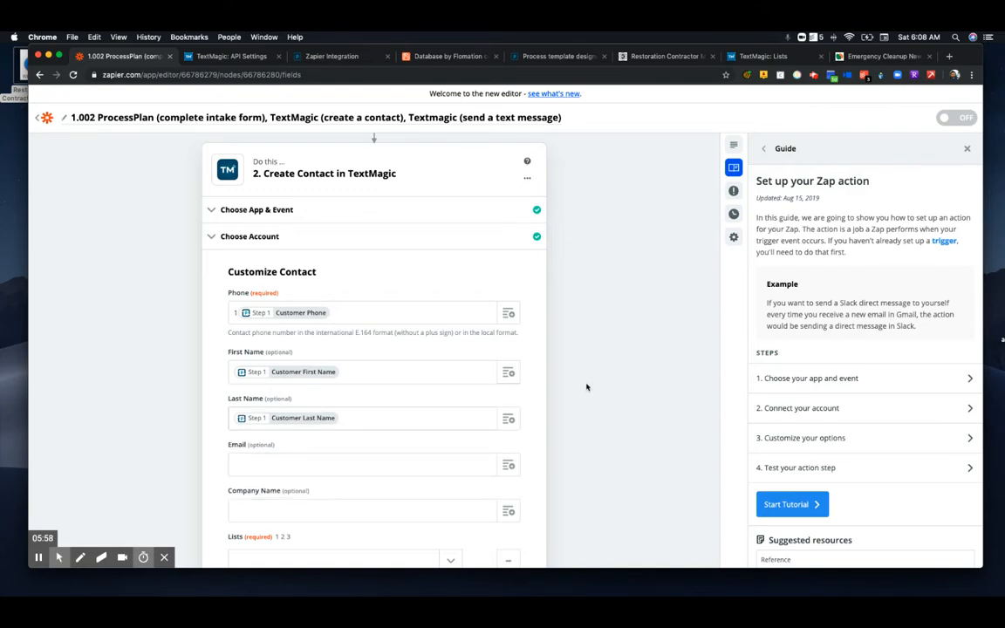
Map the contact's Email field to the Customer Email 1 value from the closed task
{"action": "scroll", "coordinate": [587, 386], "scroll_direction": "down", "scroll_amount": 3}
{"action": "scroll", "coordinate": [373, 349], "scroll_direction": "down", "scroll_amount": 1}
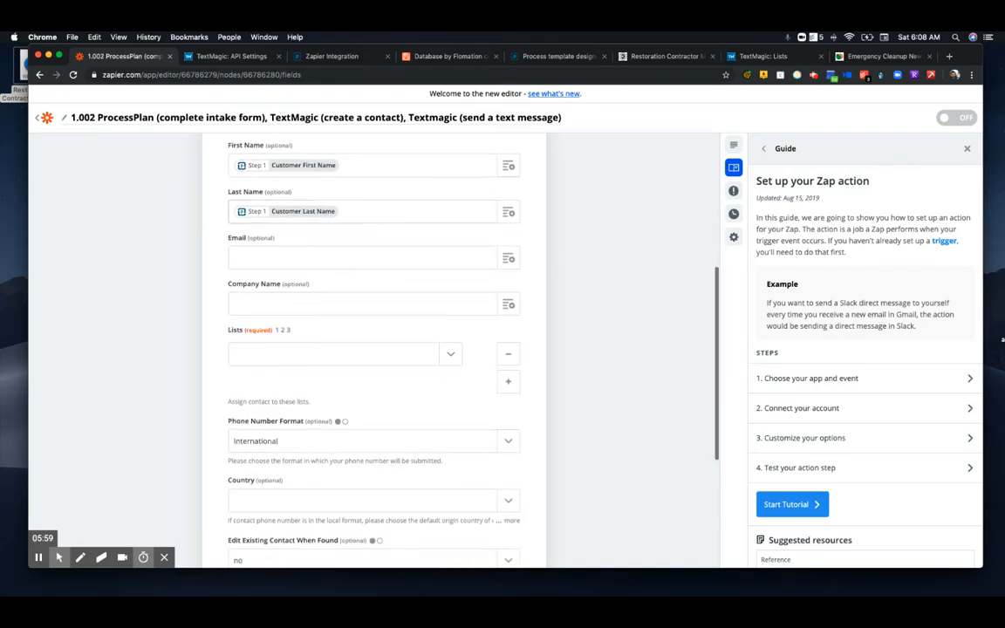
{"action": "left_click", "coordinate": [508, 259]}
{"action": "type", "text": "customer eail"}
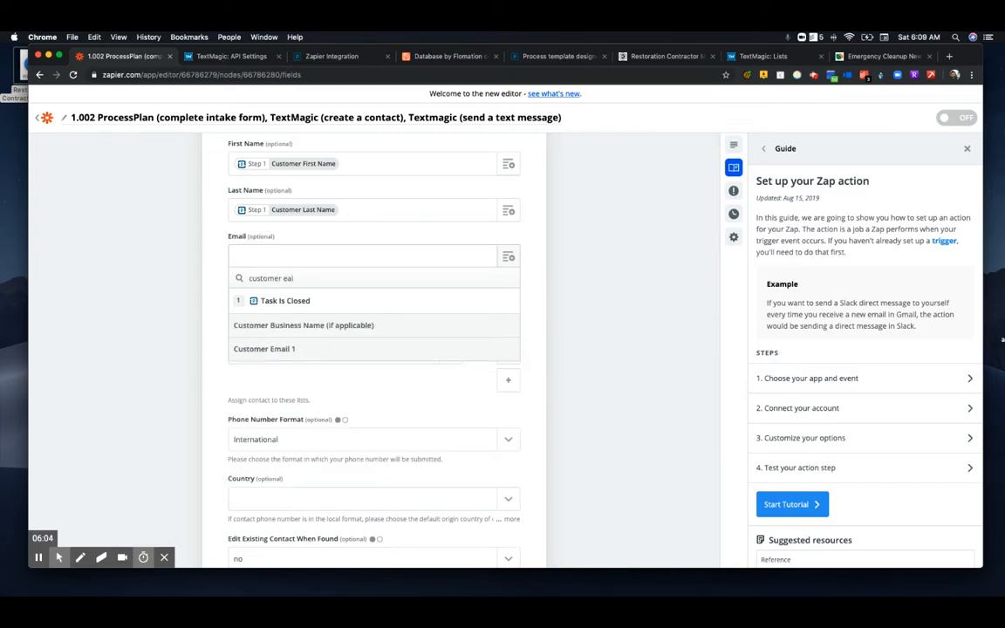
{"action": "key", "text": "BackSpace"}
{"action": "key", "text": "BackSpace"}
{"action": "type", "text": "mail"}
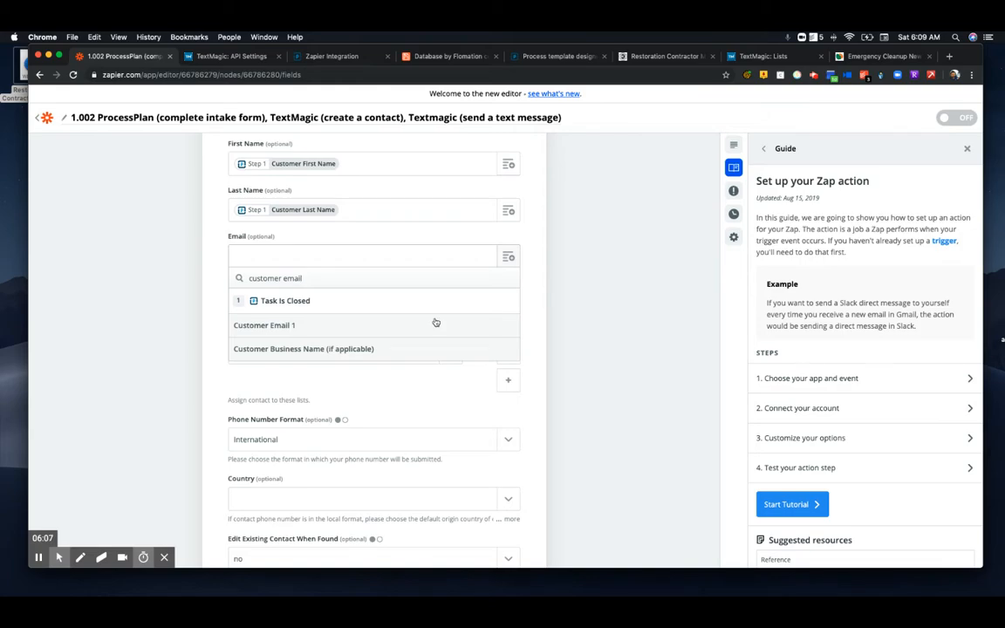
{"action": "left_click", "coordinate": [337, 325]}
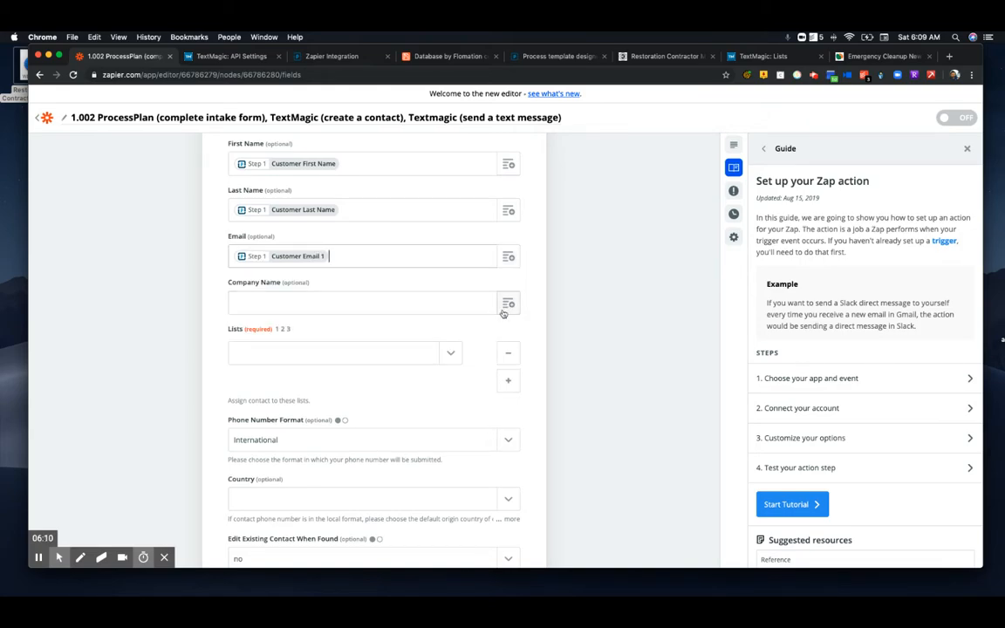
Assign the new contact to the Customers list and continue to the action's test stage
{"action": "left_click", "coordinate": [410, 352]}
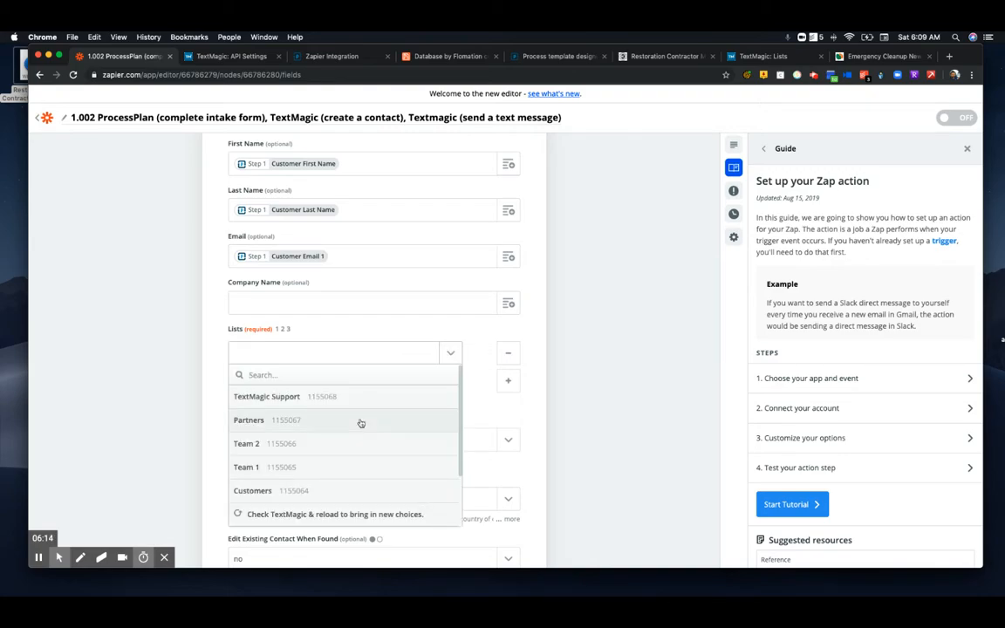
{"action": "left_click", "coordinate": [279, 491]}
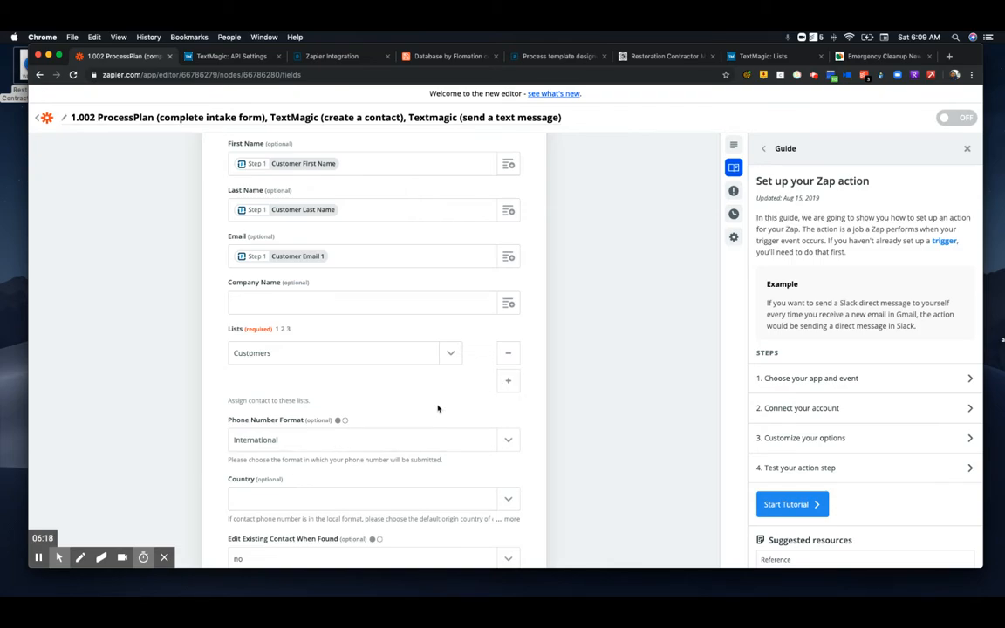
{"action": "scroll", "coordinate": [437, 409], "scroll_direction": "down", "scroll_amount": 5}
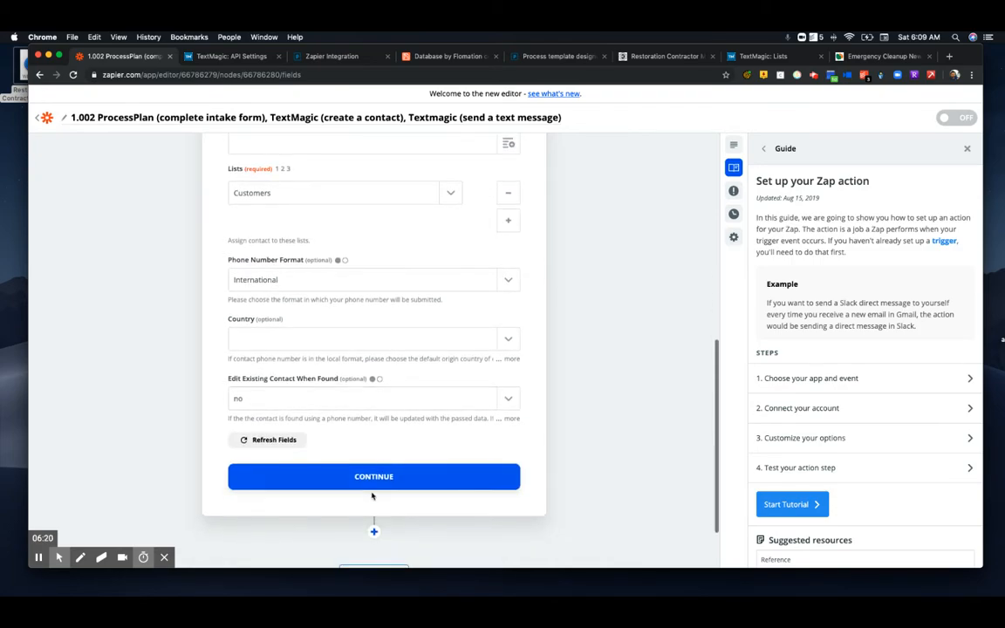
{"action": "left_click", "coordinate": [395, 477]}
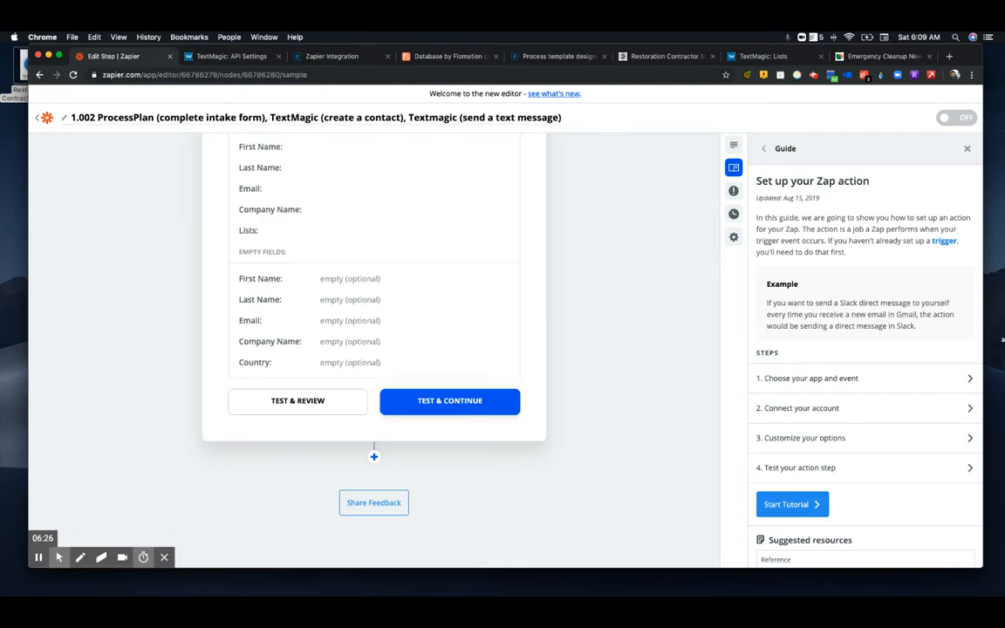
Test the Create Contact action and look over its sample data
{"action": "left_click", "coordinate": [449, 401]}
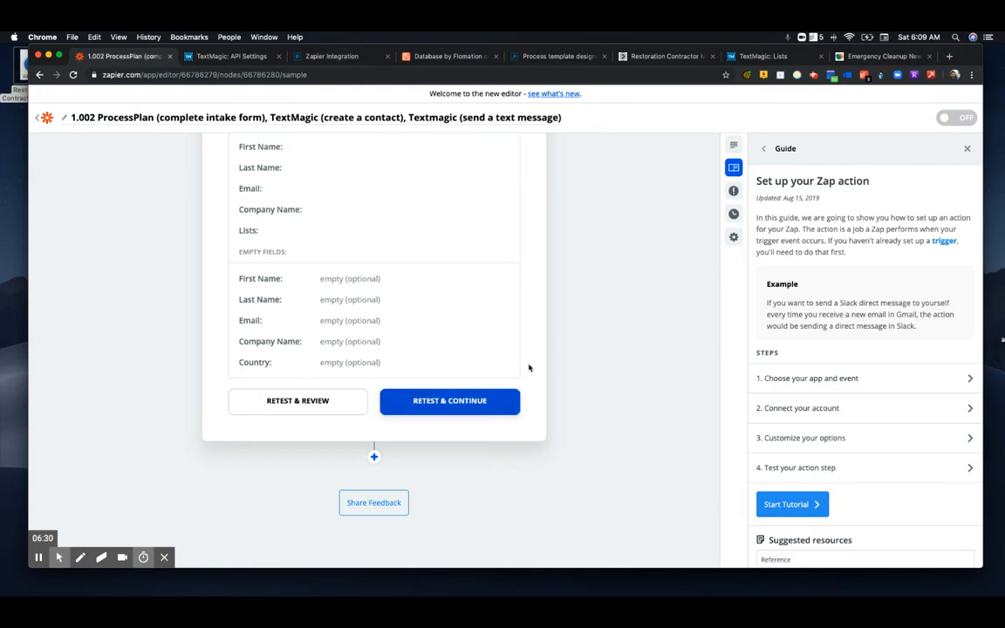
{"action": "scroll", "coordinate": [430, 410], "scroll_direction": "up", "scroll_amount": 1}
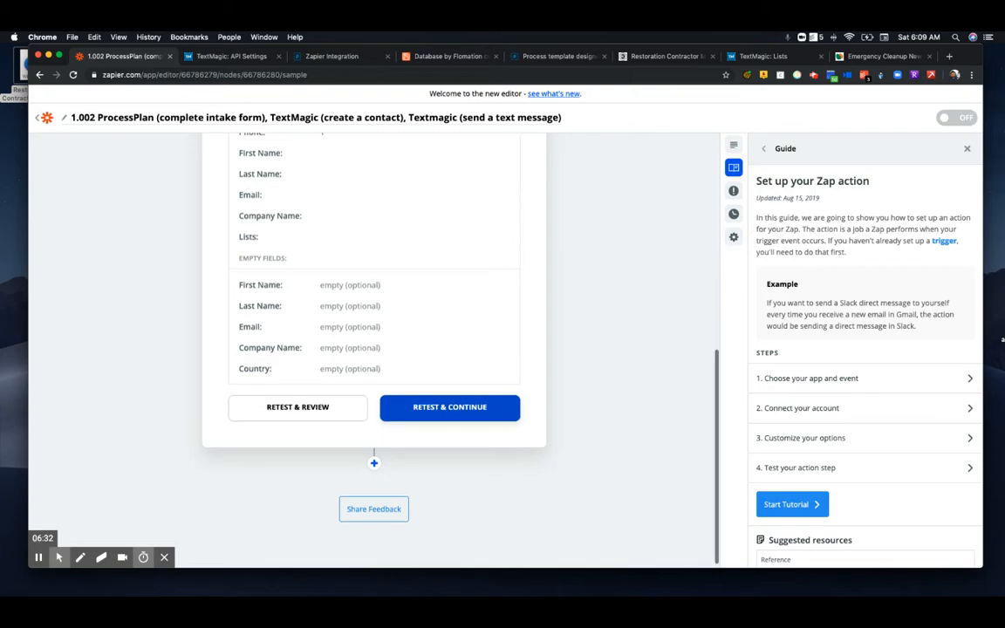
{"action": "scroll", "coordinate": [436, 408], "scroll_direction": "up", "scroll_amount": 2}
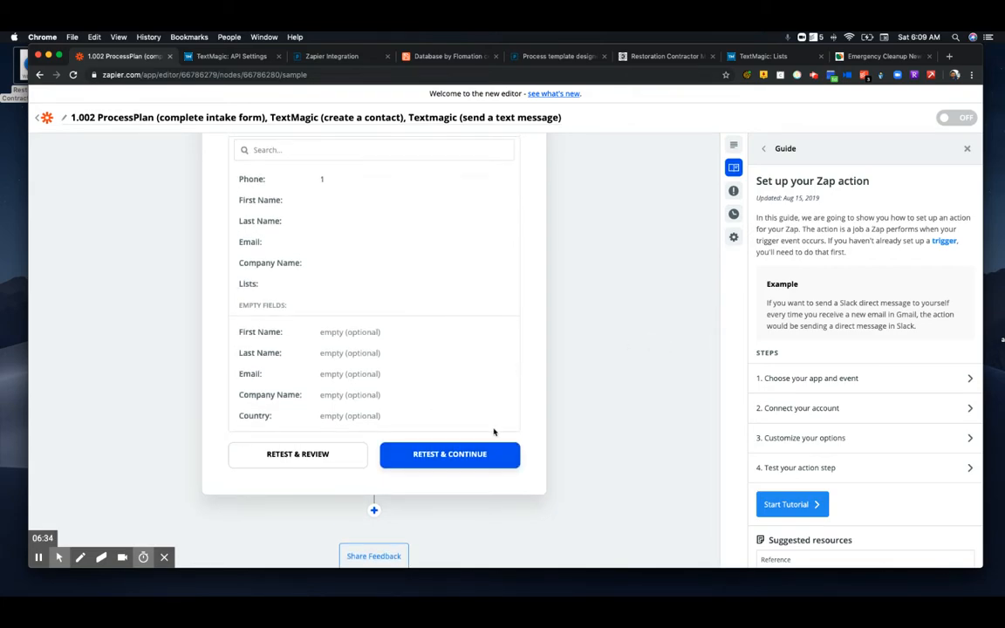
{"action": "scroll", "coordinate": [493, 432], "scroll_direction": "down", "scroll_amount": 2}
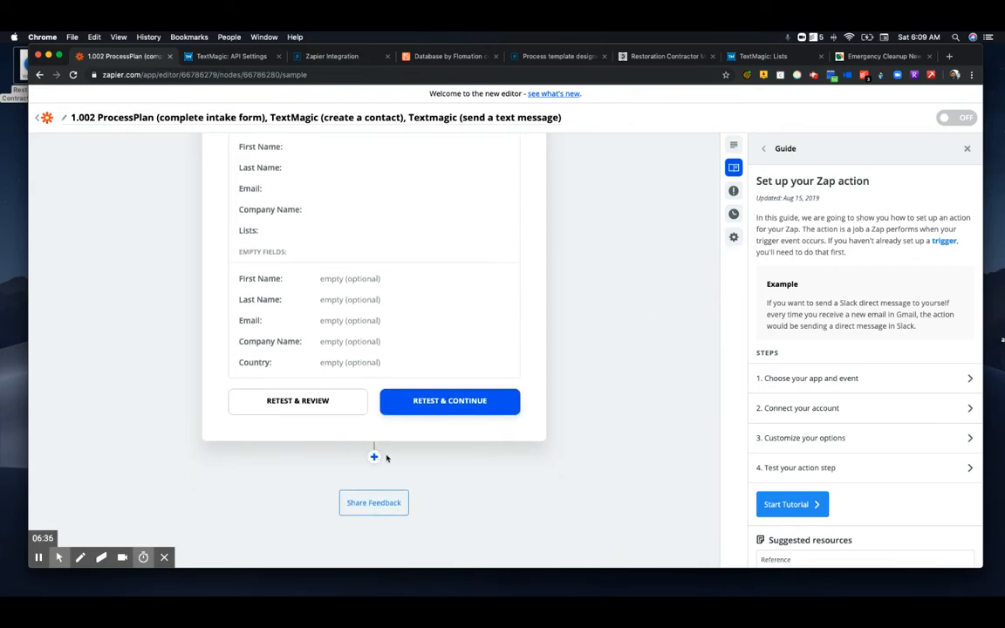
Add a third zap step using TextMagic with the Send Message action event, and continue to account selection
{"action": "left_click", "coordinate": [373, 458]}
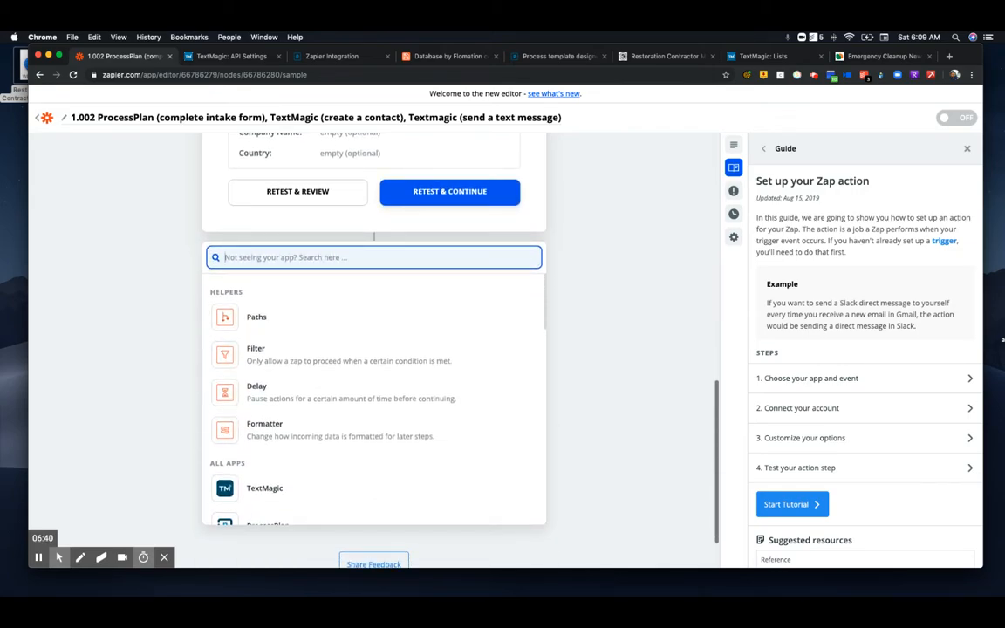
{"action": "type", "text": "tex"}
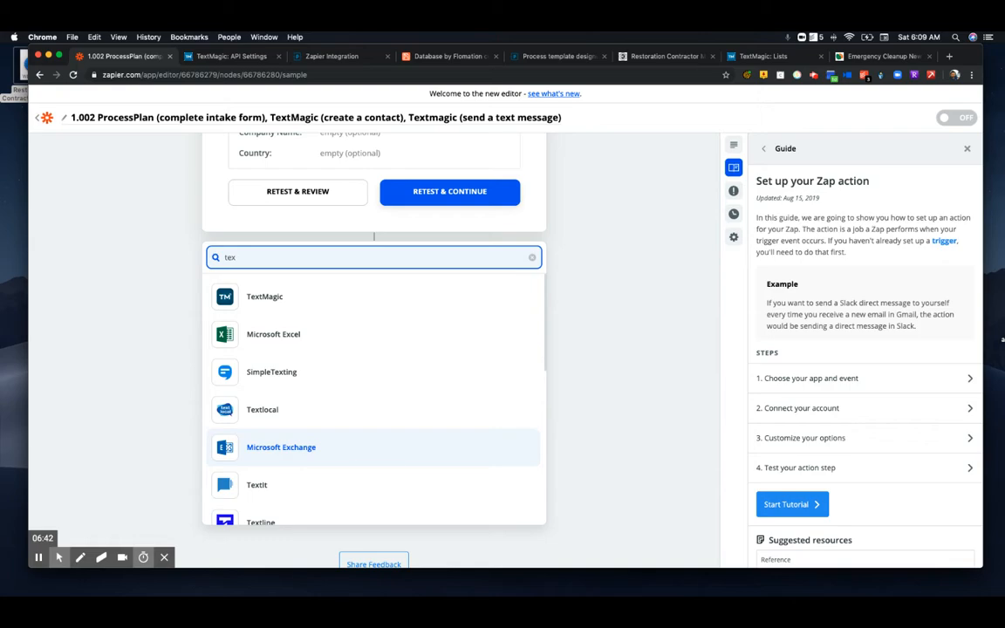
{"action": "left_click", "coordinate": [224, 300]}
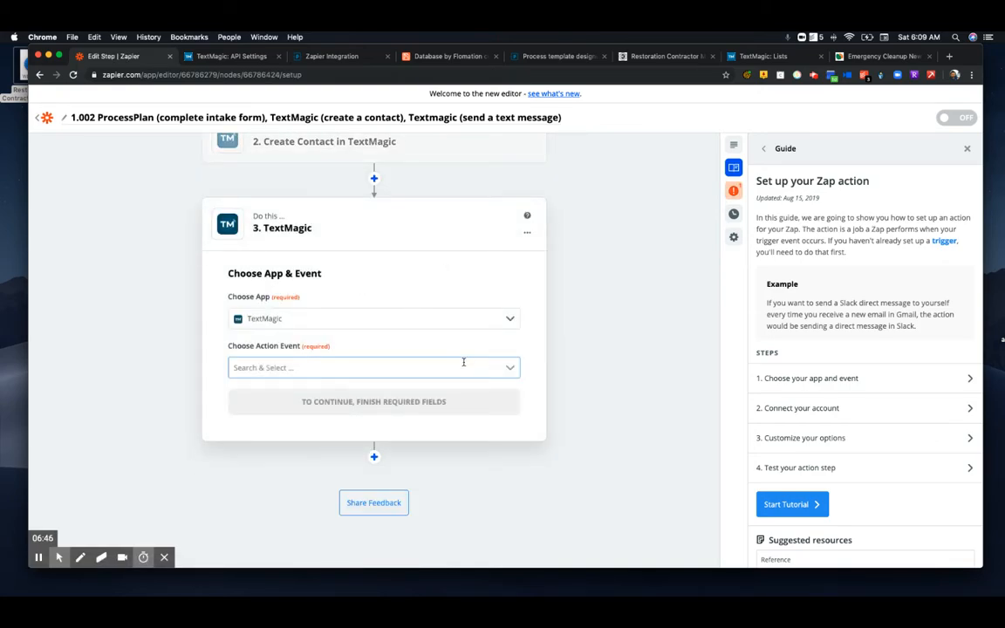
{"action": "left_click", "coordinate": [463, 362]}
{"action": "left_click", "coordinate": [244, 410]}
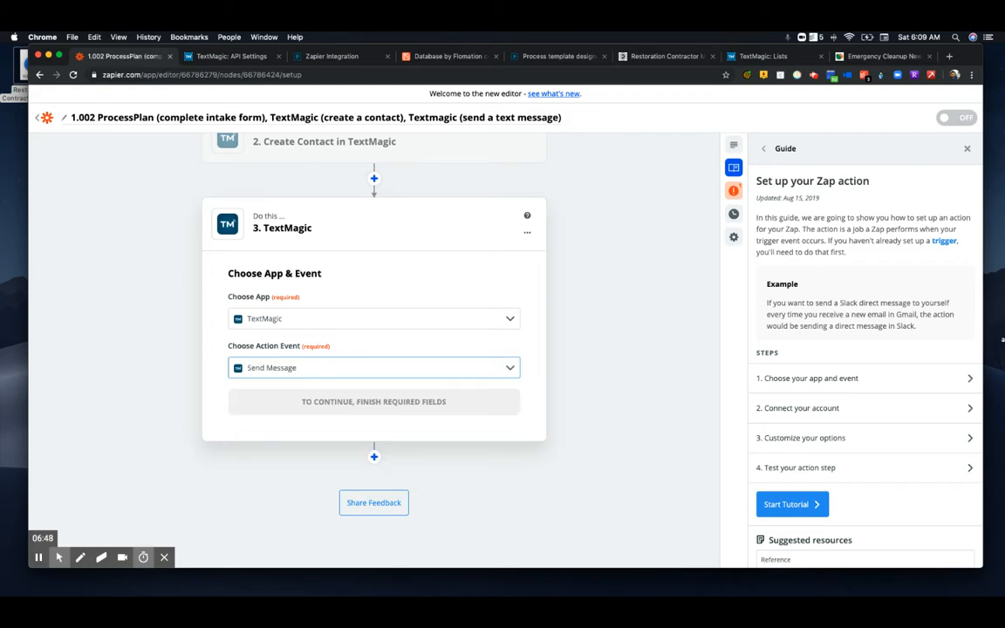
{"action": "left_click", "coordinate": [354, 402]}
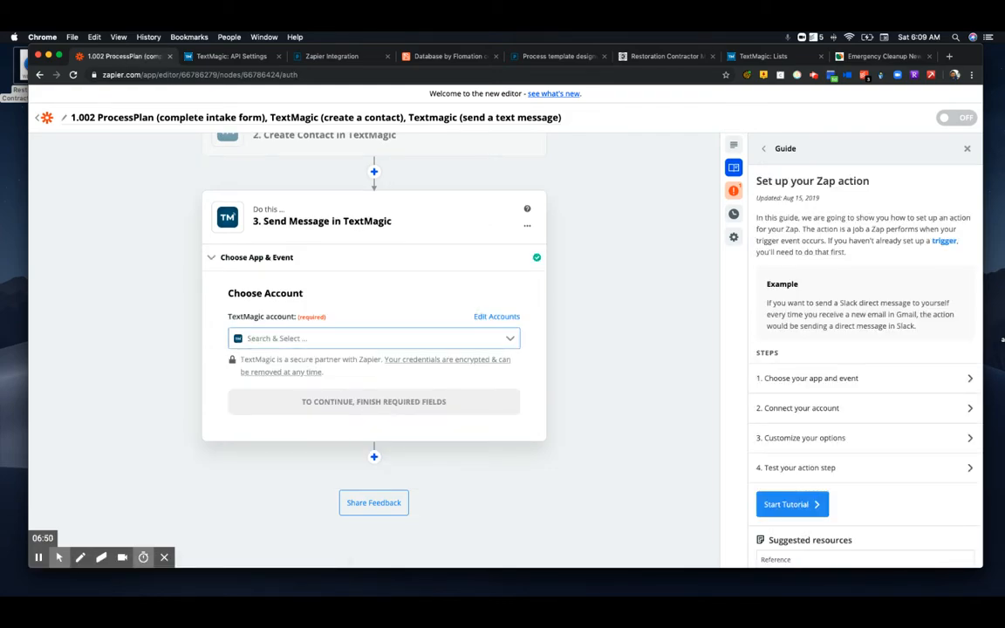
Choose the already connected TextMagic account for the Send Message step and continue to its message fields
{"action": "left_click", "coordinate": [340, 338]}
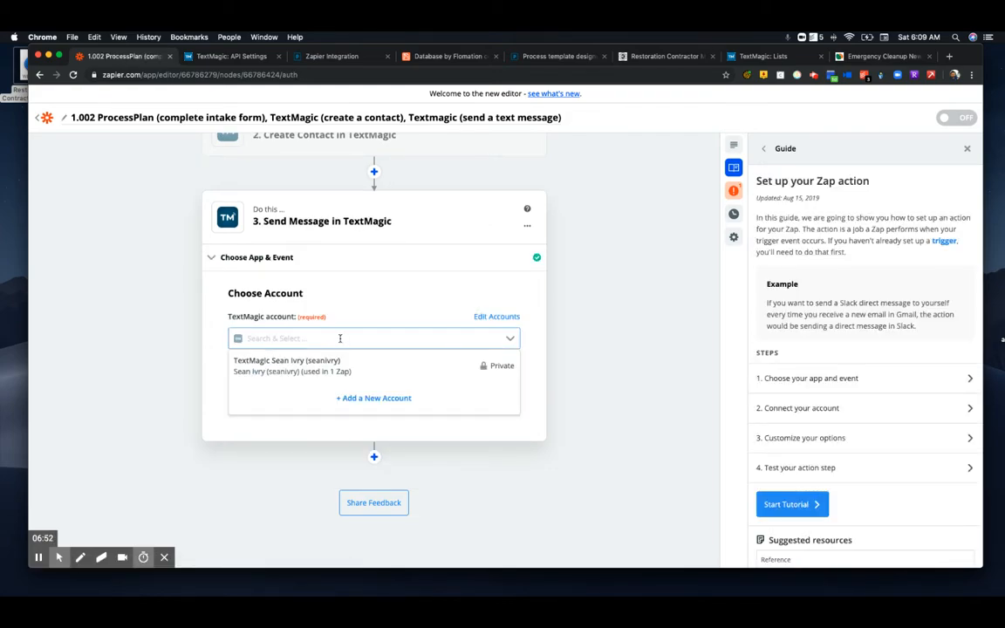
{"action": "left_click", "coordinate": [297, 361]}
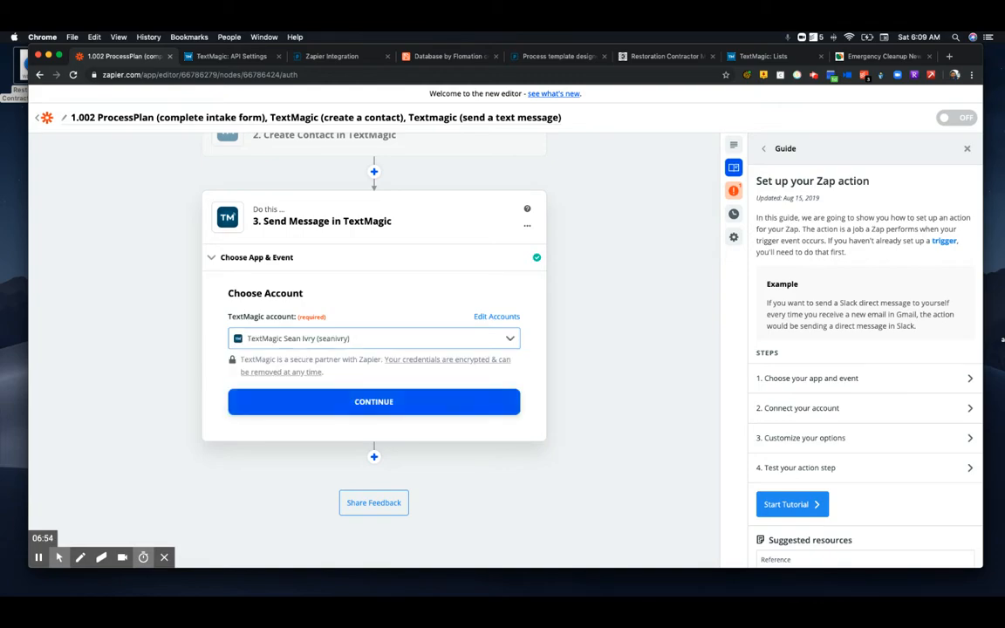
{"action": "left_click", "coordinate": [354, 402]}
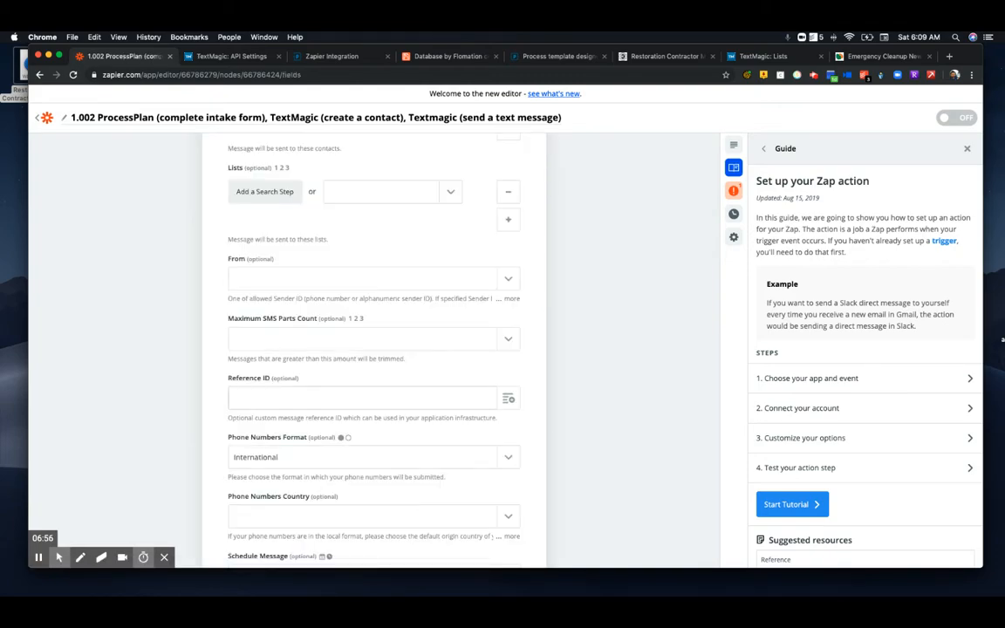
Begin the message Text with the Customer First Name value from the closed task
{"action": "scroll", "coordinate": [361, 334], "scroll_direction": "up", "scroll_amount": 5}
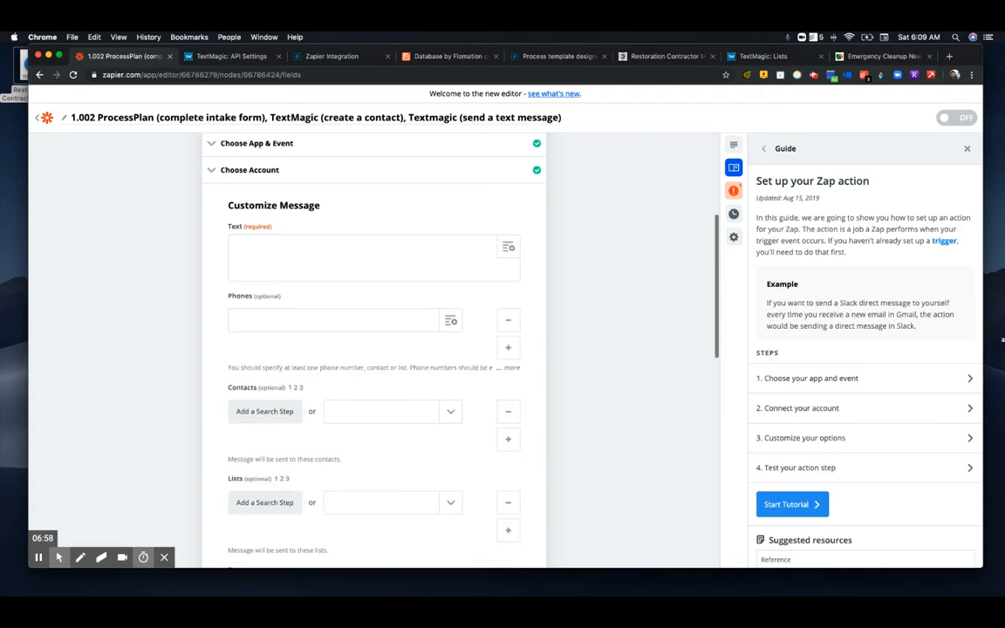
{"action": "scroll", "coordinate": [361, 334], "scroll_direction": "up", "scroll_amount": 2}
{"action": "left_click", "coordinate": [319, 332]}
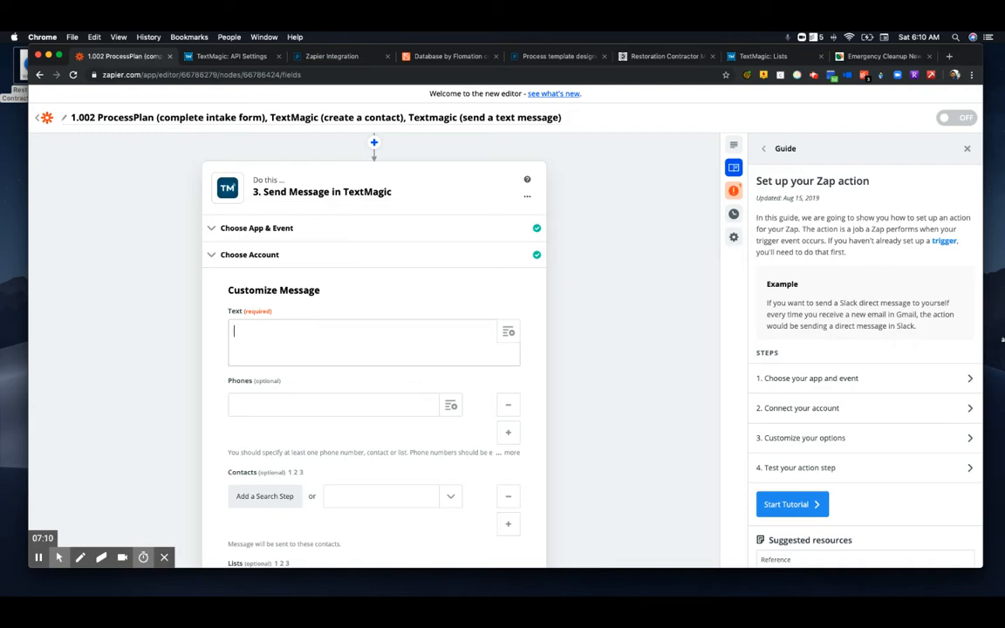
{"action": "left_click", "coordinate": [510, 332]}
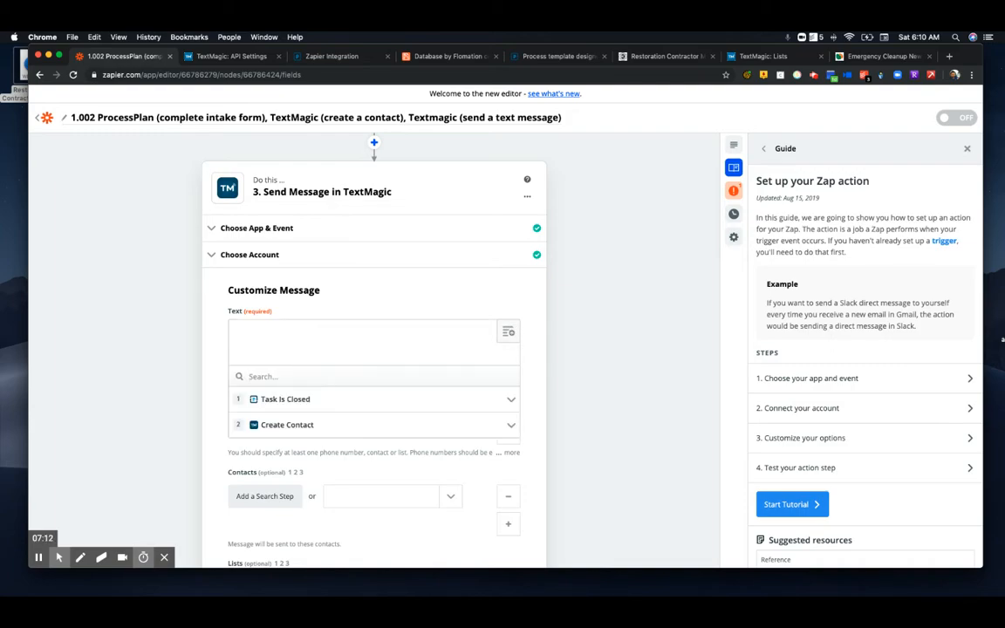
{"action": "left_click", "coordinate": [448, 403]}
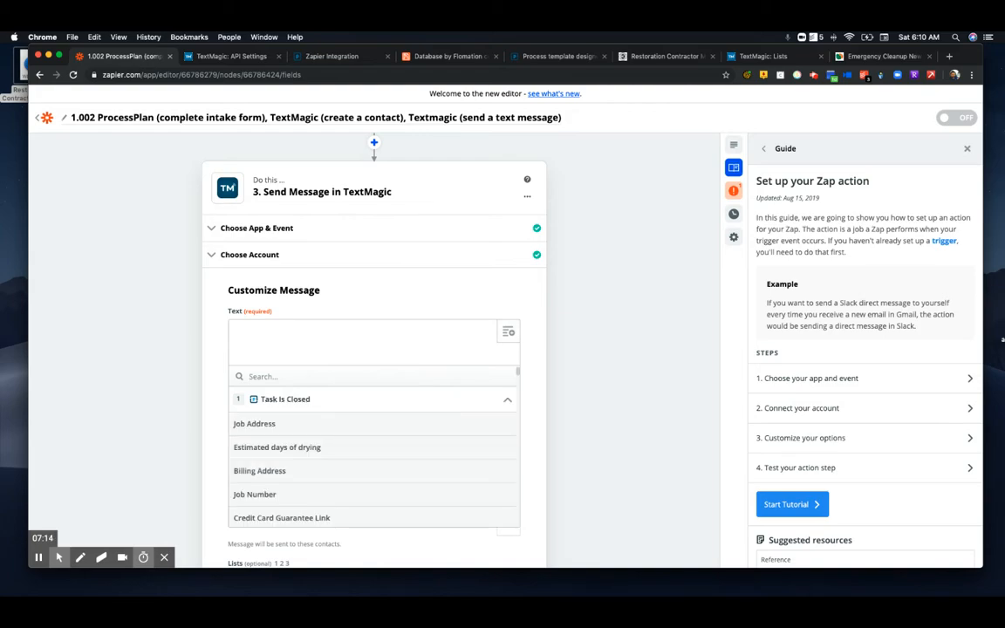
{"action": "left_click", "coordinate": [341, 376]}
{"action": "type", "text": "customer first"}
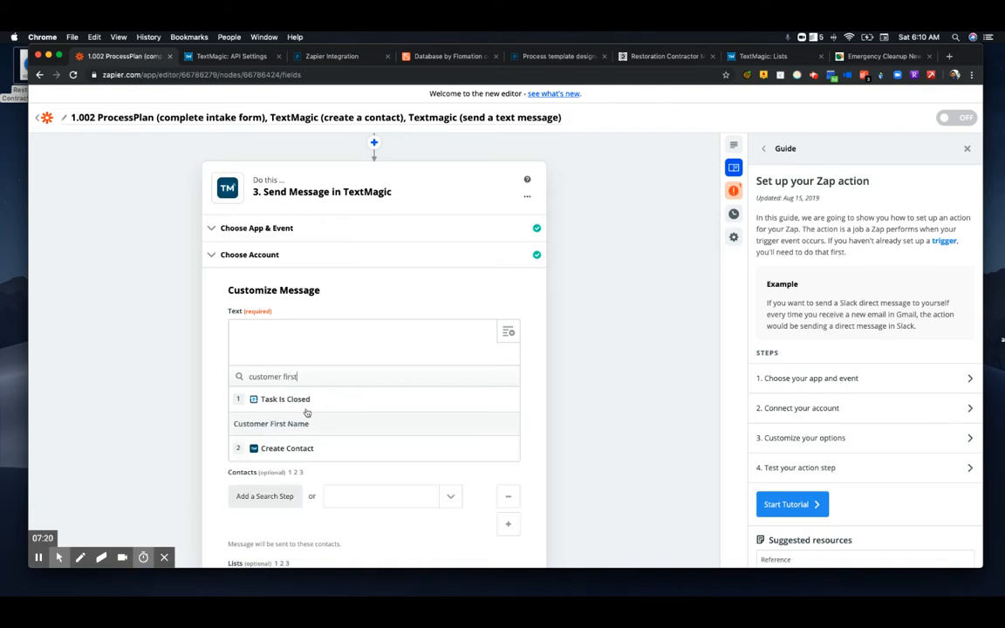
{"action": "left_click", "coordinate": [271, 423]}
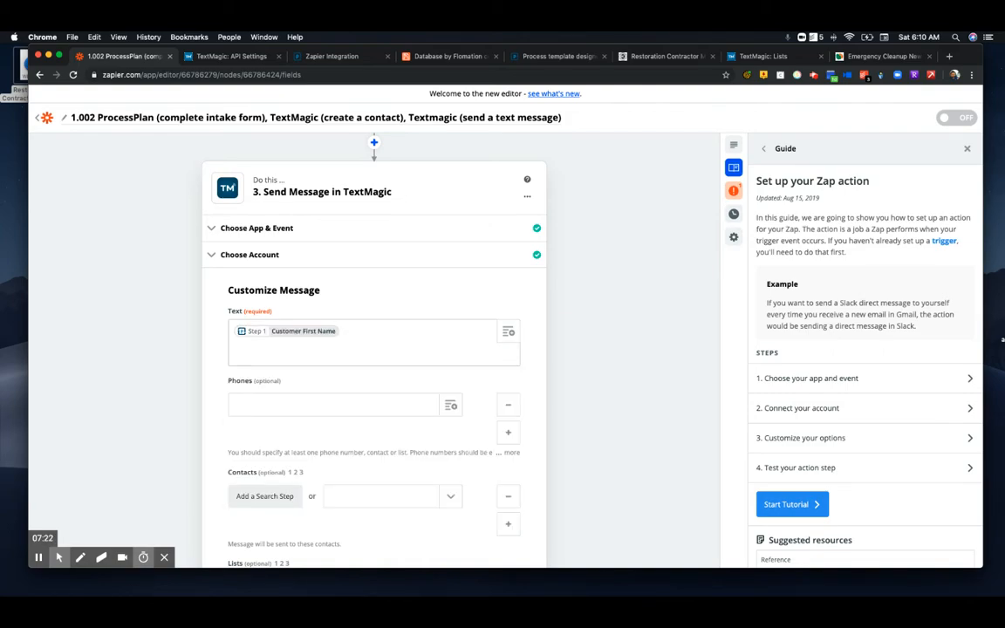
Write ', This is an automated message simply saying "hello".' after the customer's first name in the message text
{"action": "type", "text": ", This is an u"}
{"action": "type", "text": "utomate"}
{"action": "type", "text": "d text"}
{"action": "key", "text": "BackSpace"}
{"action": "key", "text": "BackSpace"}
{"action": "key", "text": "BackSpace"}
{"action": "key", "text": "BackSpace"}
{"action": "type", "text": "message"}
{"action": "type", "text": "simp"}
{"action": "type", "text": "ly say"}
{"action": "type", "text": "ing \"hell"}
{"action": "type", "text": "o"}
{"action": "type", "text": "\". "}
Add "You can call us or text us directly with this number here if you want to save it in your phone." and "Thanks," on a new line
{"action": "type", "text": " You c"}
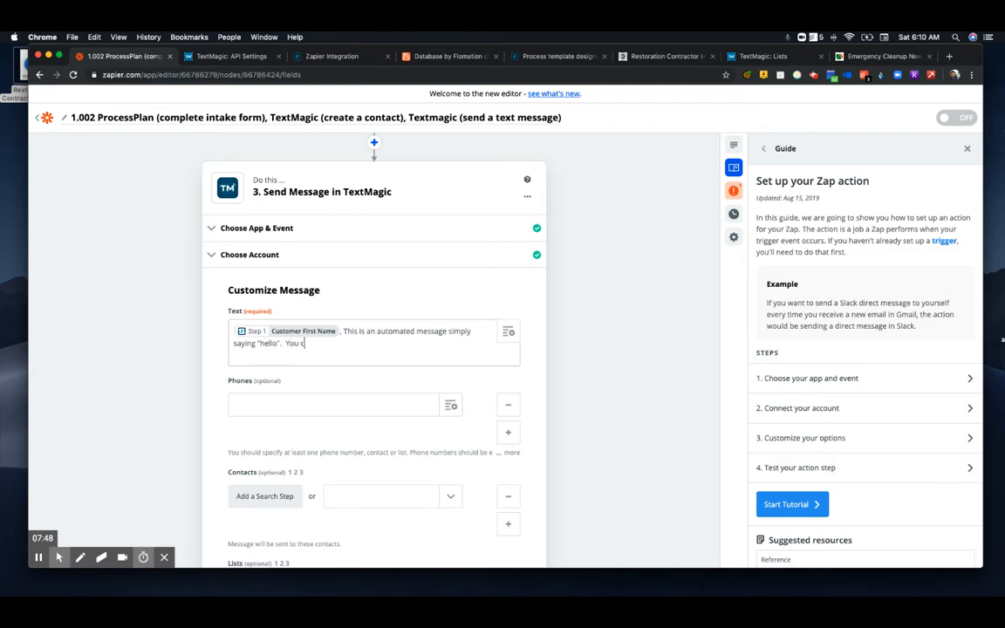
{"action": "type", "text": "an call us or test us directly with this n"}
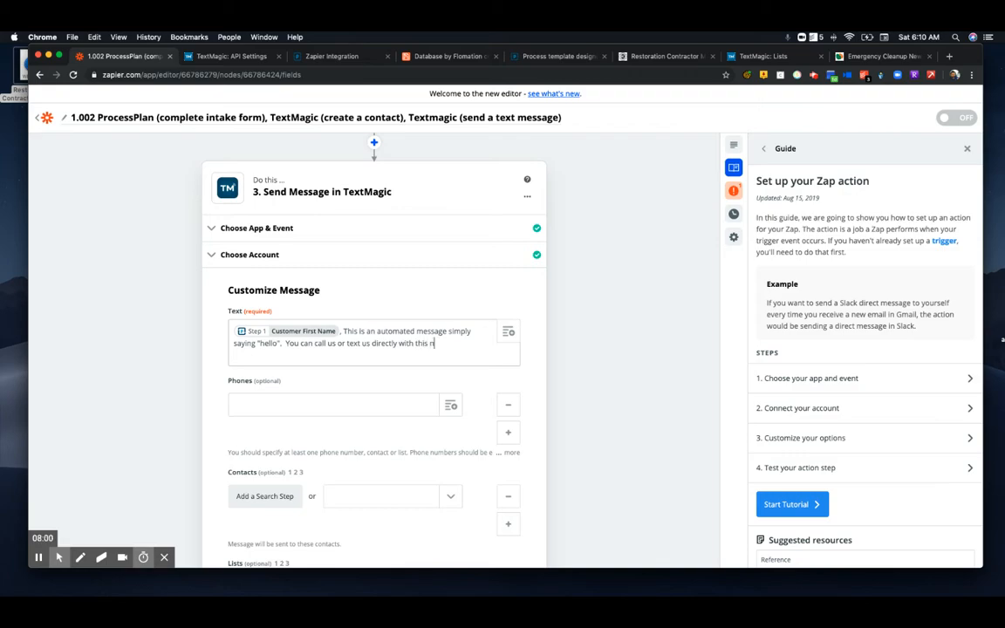
{"action": "type", "text": "umber here if you want to save it in your phone"}
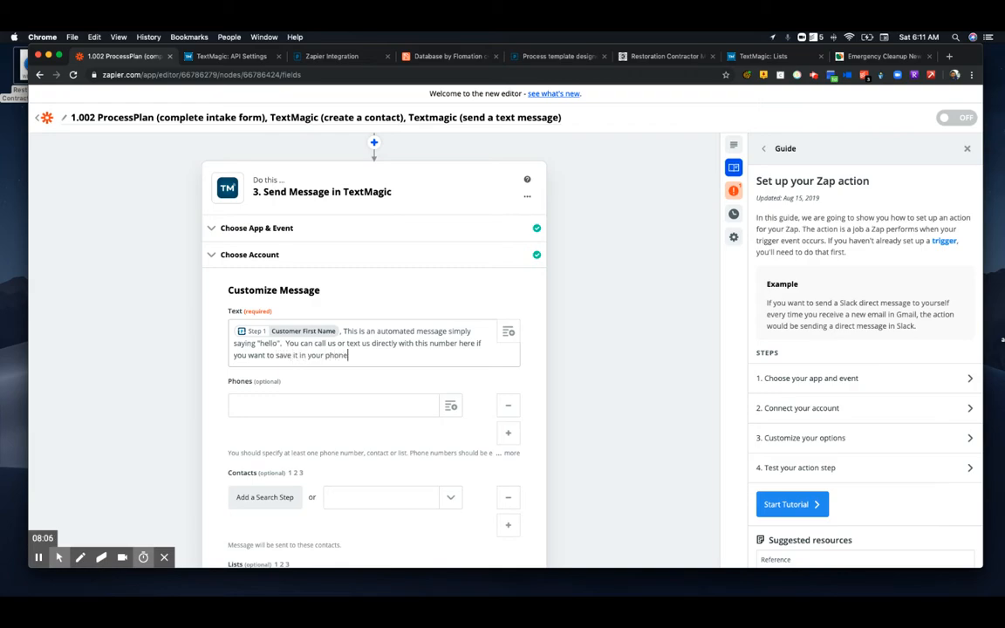
{"action": "type", "text": "."}
{"action": "key", "text": "Return"}
{"action": "type", "text": "Thanks,"}
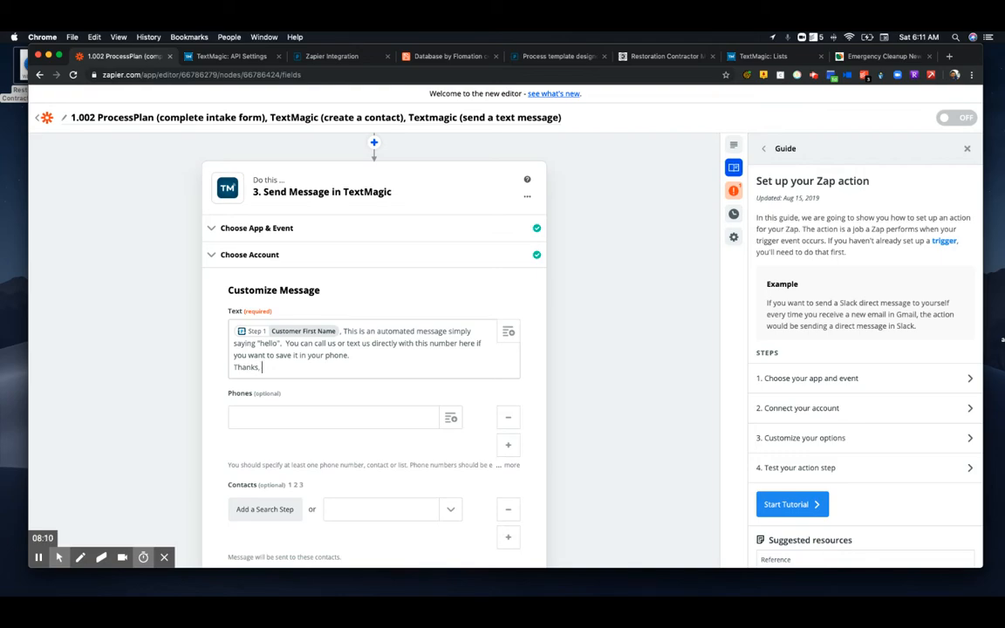
Open the closed task's field list for inserting a value after "Thanks," and activate its search
{"action": "left_click", "coordinate": [505, 339]}
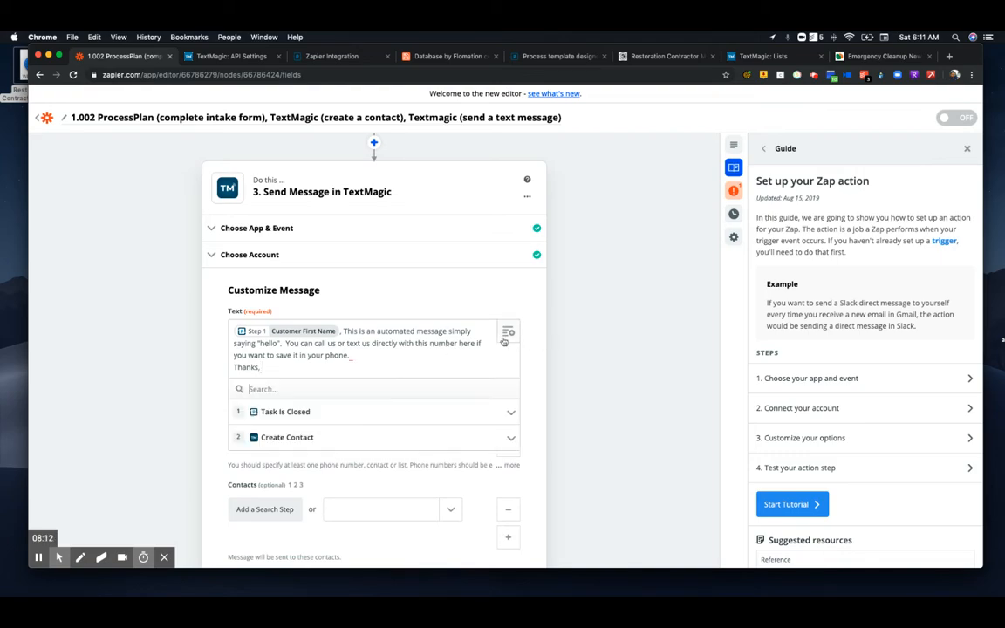
{"action": "left_click", "coordinate": [341, 413]}
{"action": "left_click", "coordinate": [283, 390]}
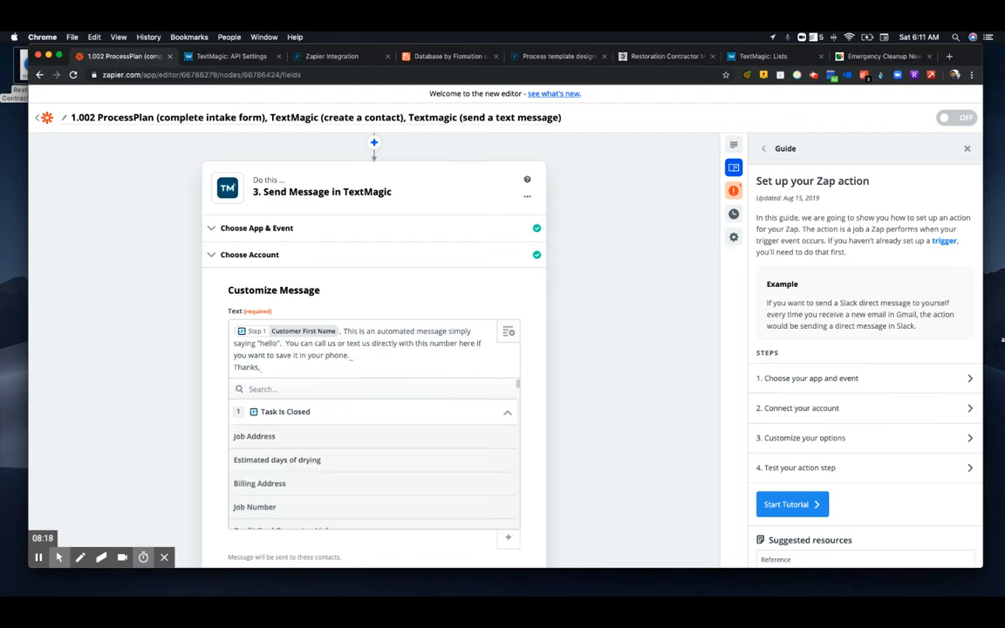
{"action": "type", "text": "user's"}
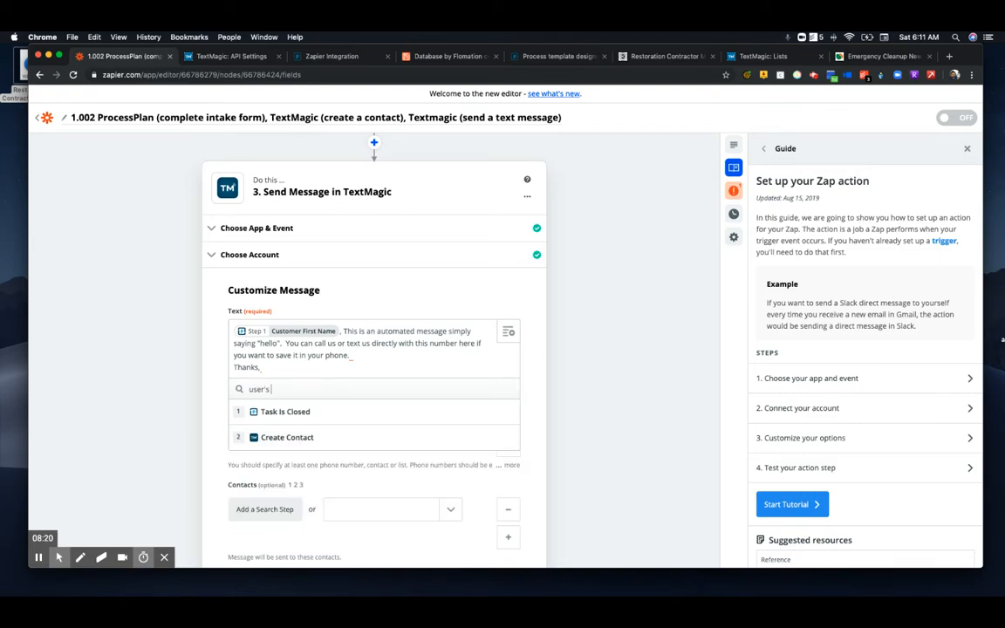
{"action": "key", "text": "BackSpace"}
{"action": "key", "text": "BackSpace"}
{"action": "type", "text": "fu"}
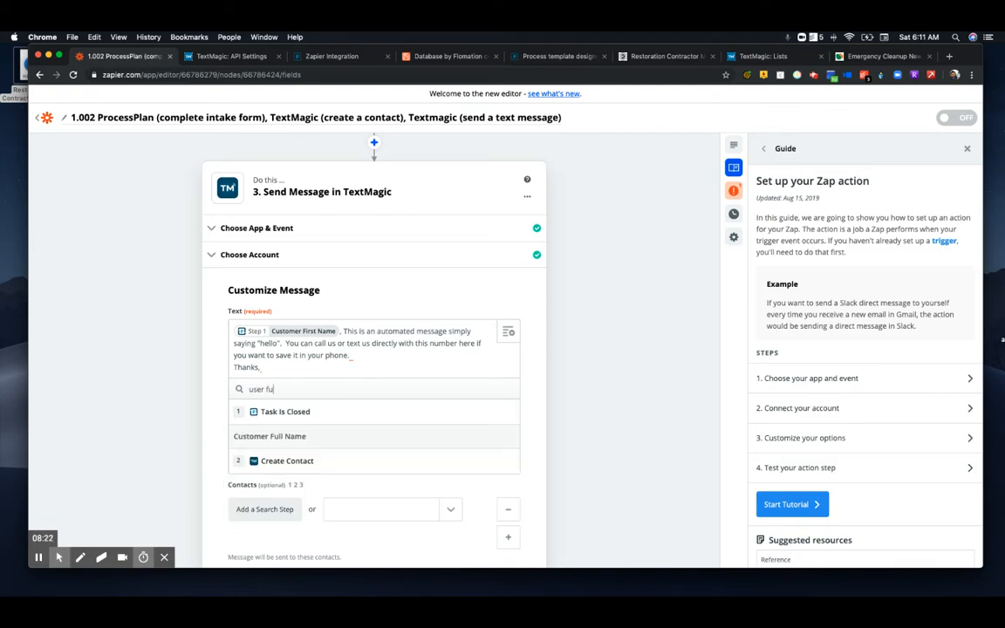
{"action": "key", "text": "BackSpace"}
{"action": "key", "text": "BackSpace"}
{"action": "key", "text": "BackSpace"}
{"action": "key", "text": "BackSpace"}
{"action": "key", "text": "BackSpace"}
{"action": "key", "text": "BackSpace"}
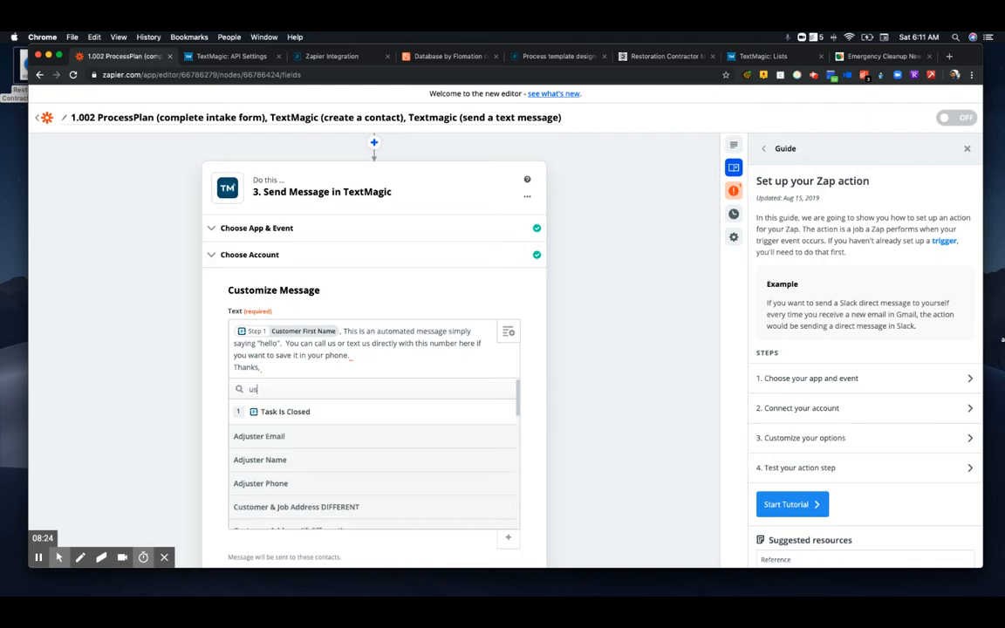
{"action": "key", "text": "BackSpace"}
Search the closed task's fields for "assigned first" and insert Task Assigned To First Name after "Thanks,"
{"action": "type", "text": "assigned first"}
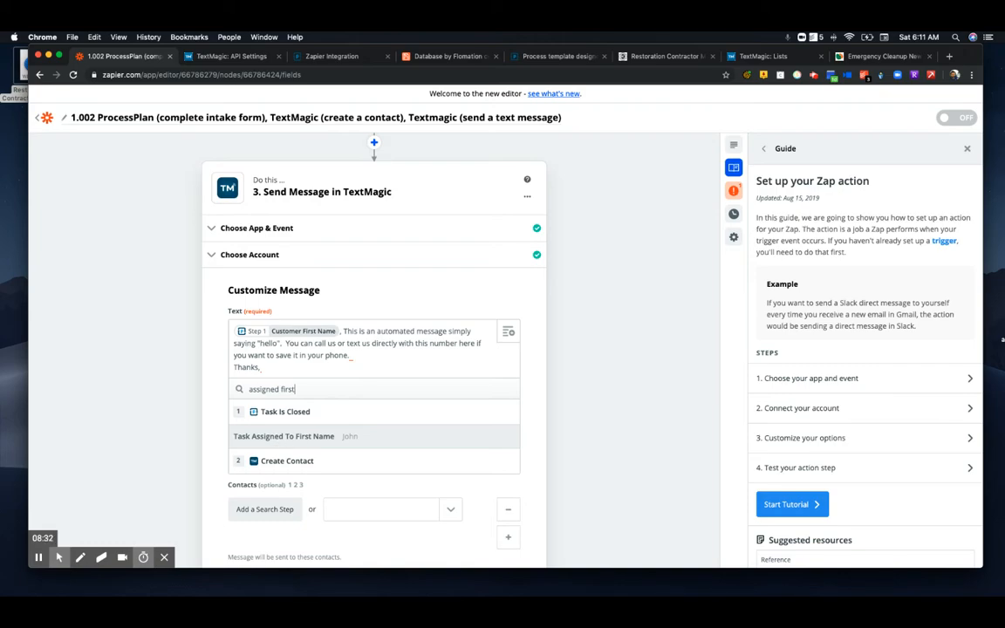
{"action": "left_click", "coordinate": [288, 436]}
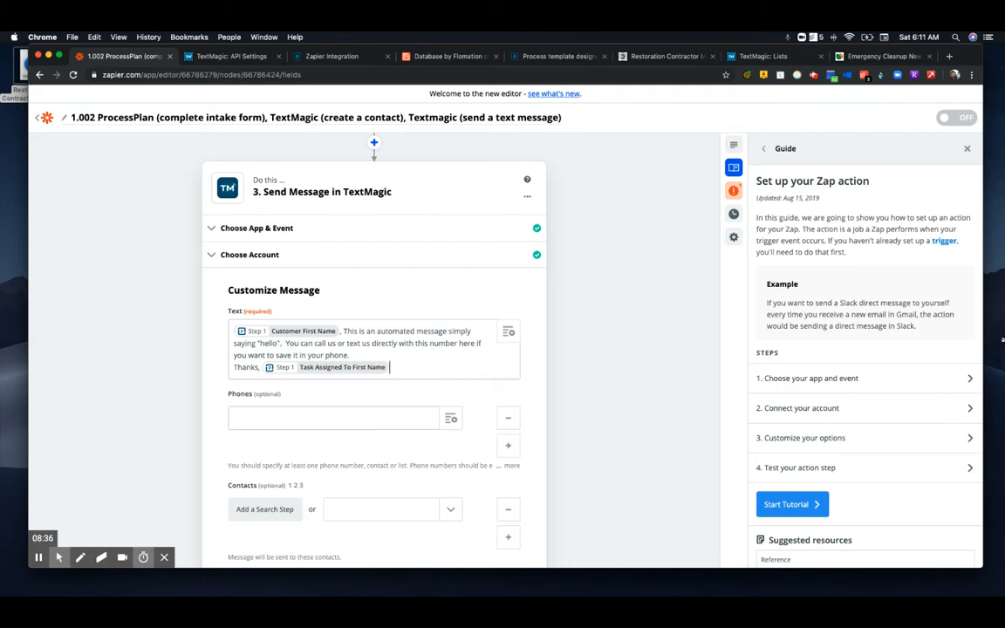
{"action": "scroll", "coordinate": [384, 408], "scroll_direction": "down", "scroll_amount": 2}
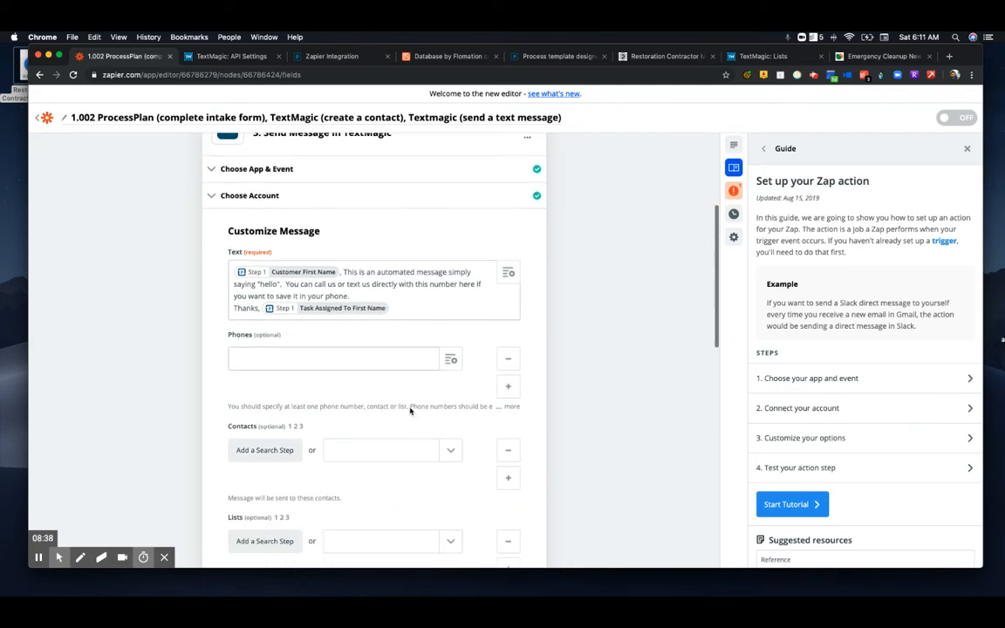
{"action": "scroll", "coordinate": [341, 412], "scroll_direction": "down", "scroll_amount": 1}
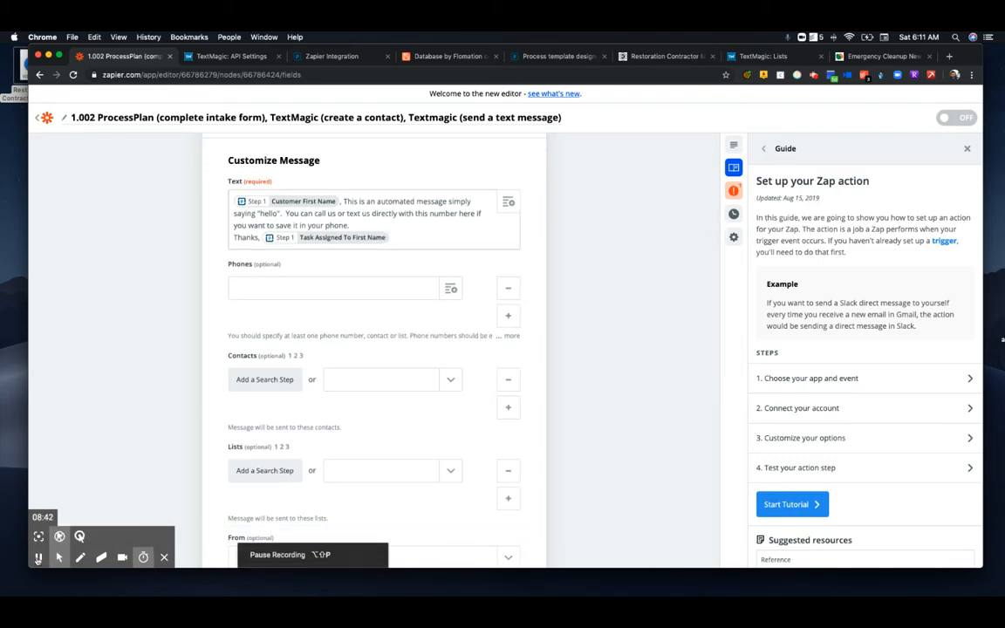
{"action": "left_click", "coordinate": [37, 558]}
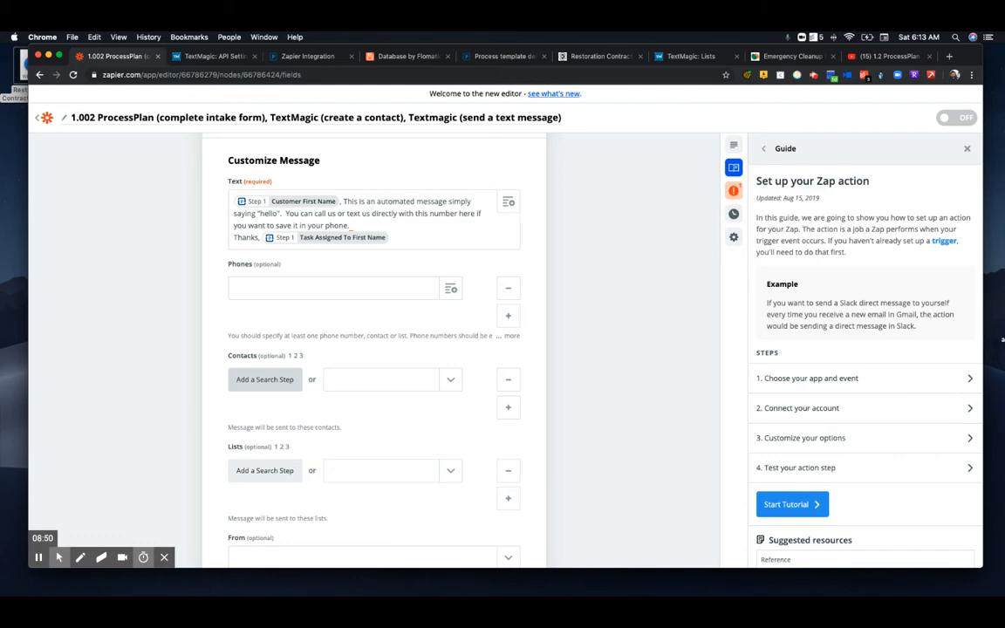
{"action": "left_click", "coordinate": [259, 381]}
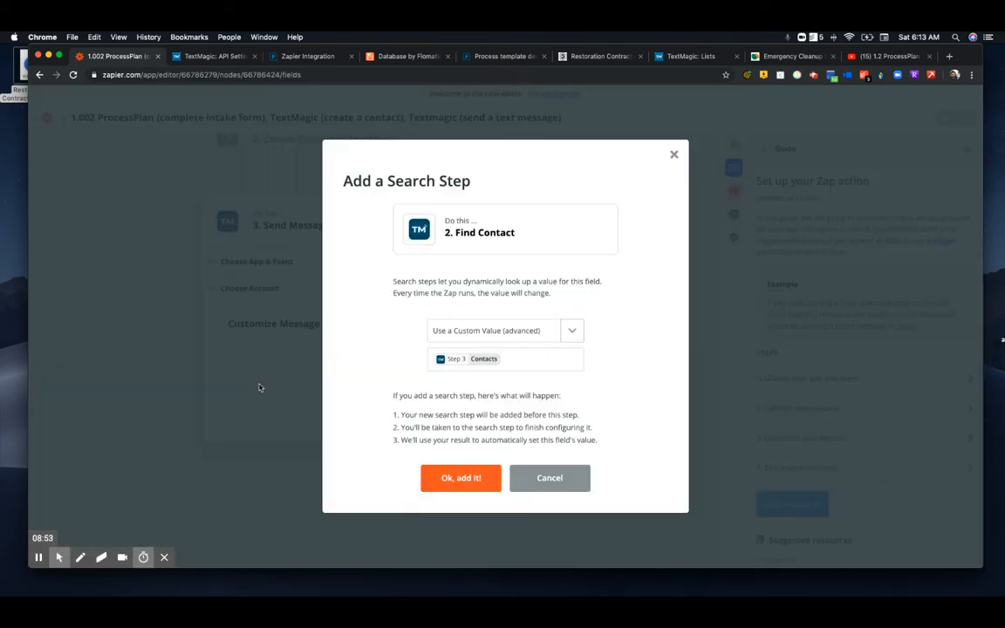
{"action": "left_click", "coordinate": [673, 154]}
{"action": "left_click", "coordinate": [447, 381]}
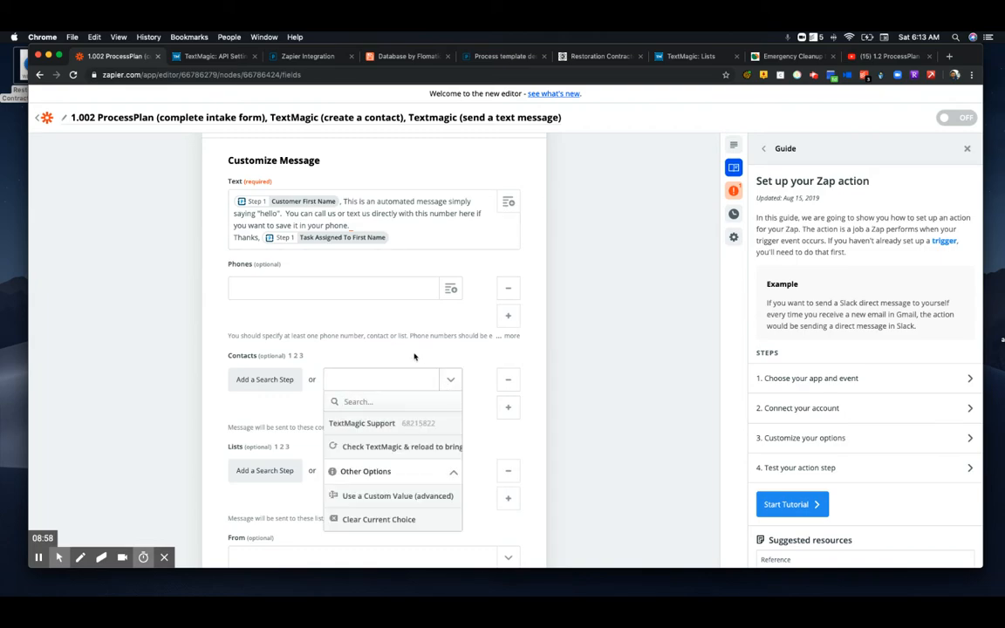
{"action": "left_click", "coordinate": [375, 321]}
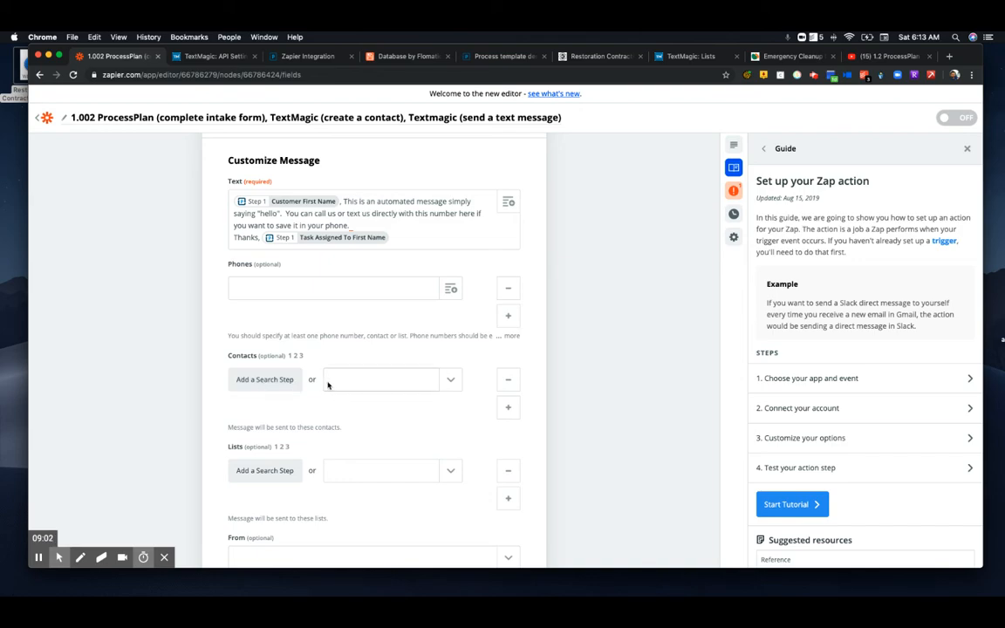
Set the message's Contacts field to Use a Custom Value (advanced)
{"action": "scroll", "coordinate": [368, 394], "scroll_direction": "down", "scroll_amount": 2}
{"action": "scroll", "coordinate": [368, 394], "scroll_direction": "down", "scroll_amount": 1}
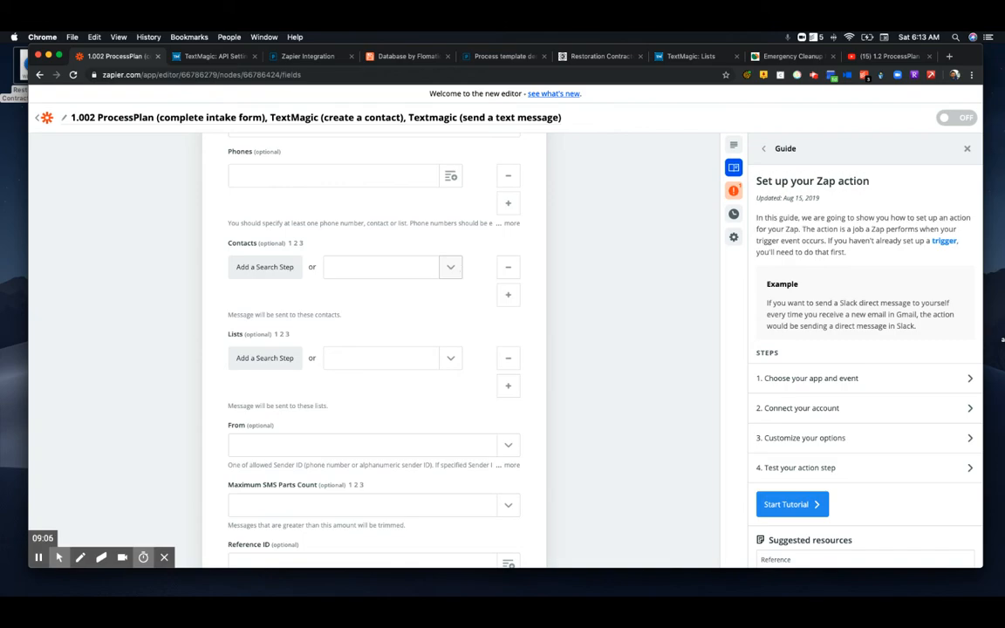
{"action": "left_click", "coordinate": [398, 266]}
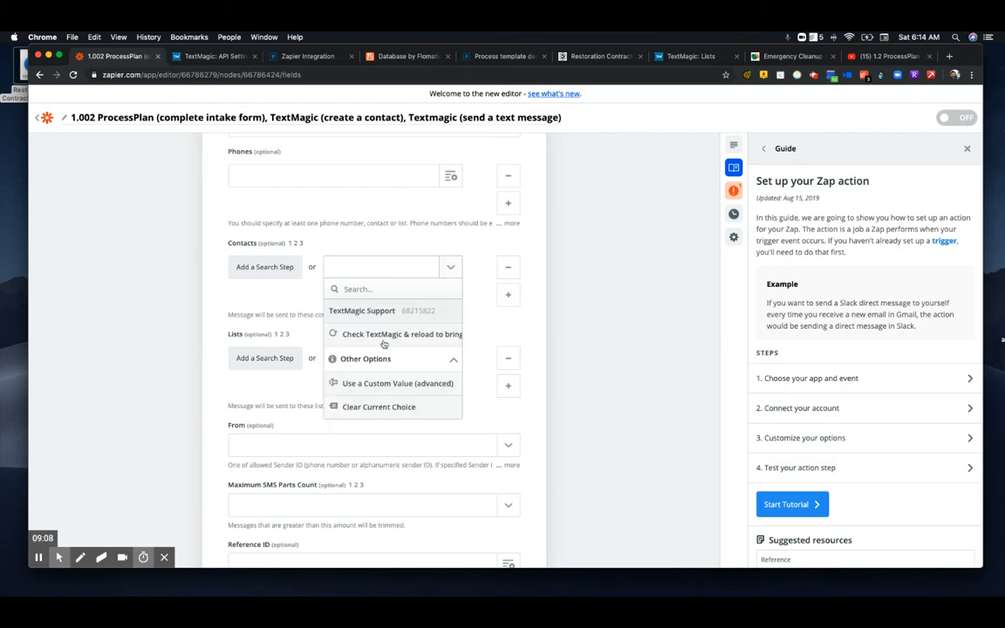
{"action": "left_click", "coordinate": [375, 383]}
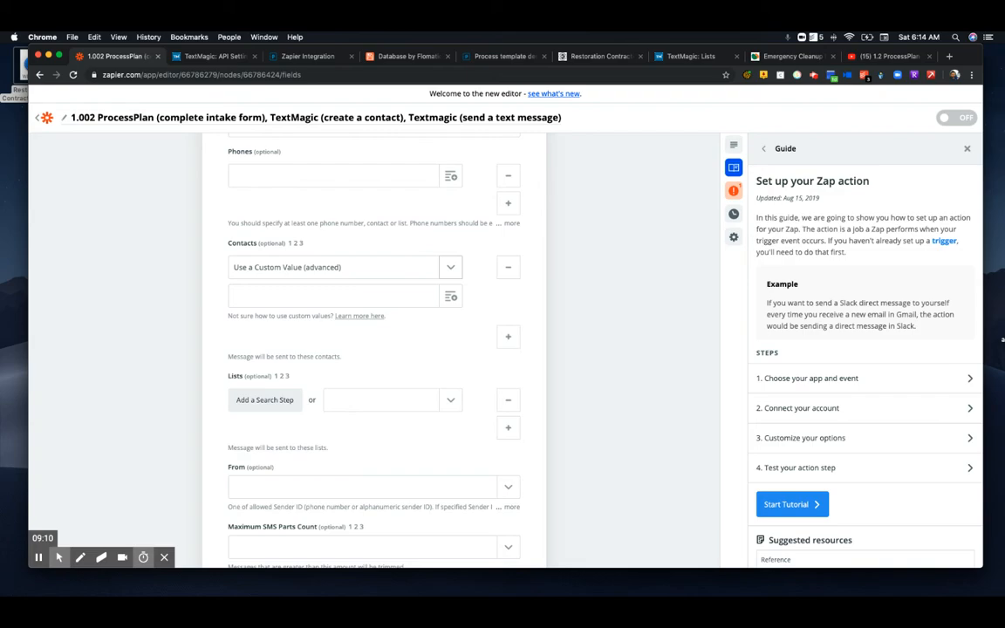
Try filling the custom Contacts value with the Create Contact ID by searching the available fields for "id", and remove it
{"action": "left_click", "coordinate": [451, 296]}
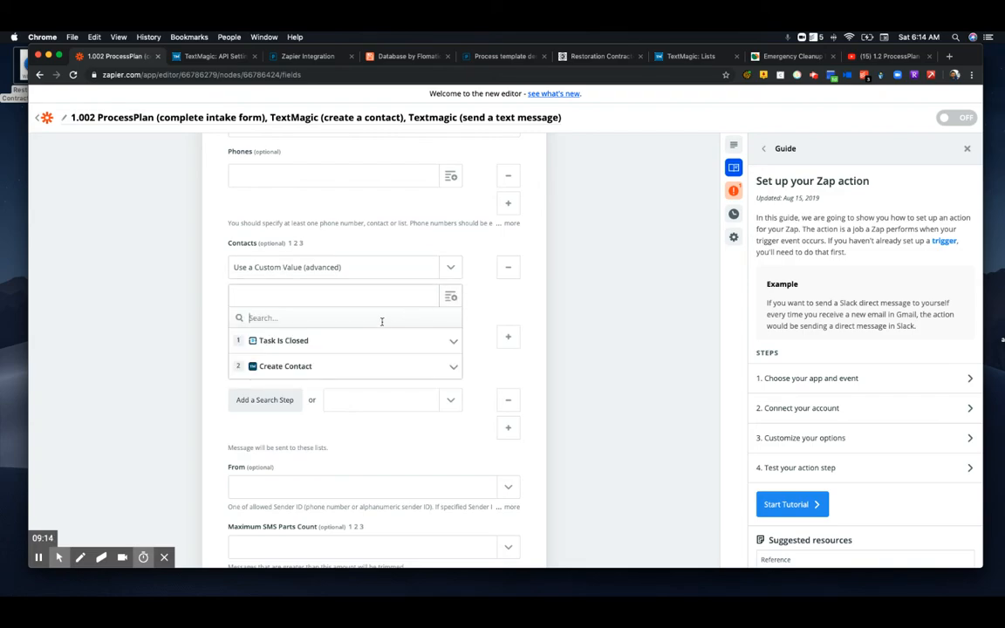
{"action": "type", "text": "id"}
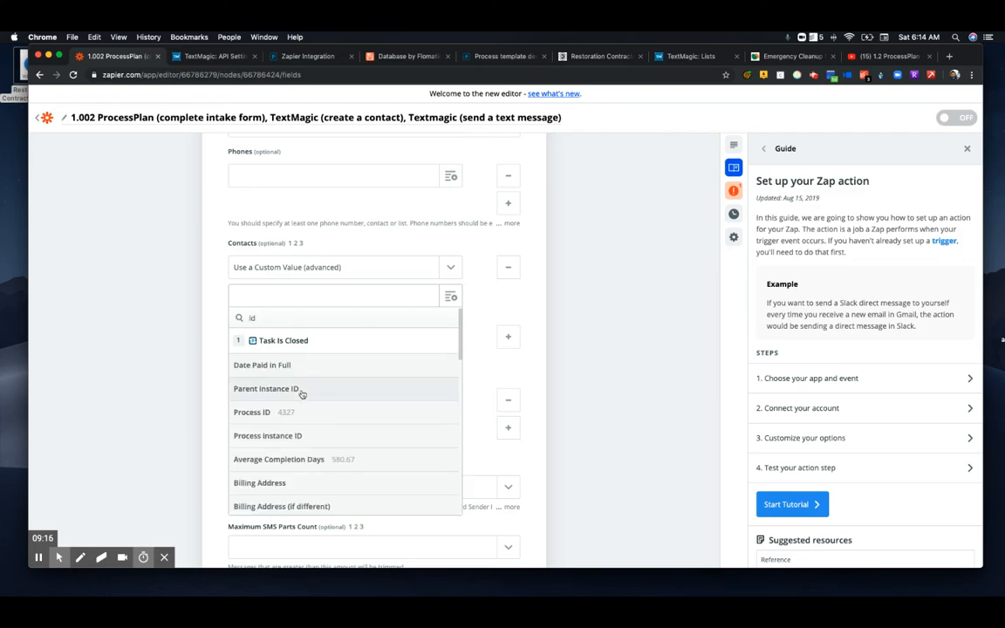
{"action": "scroll", "coordinate": [303, 420], "scroll_direction": "down", "scroll_amount": 10}
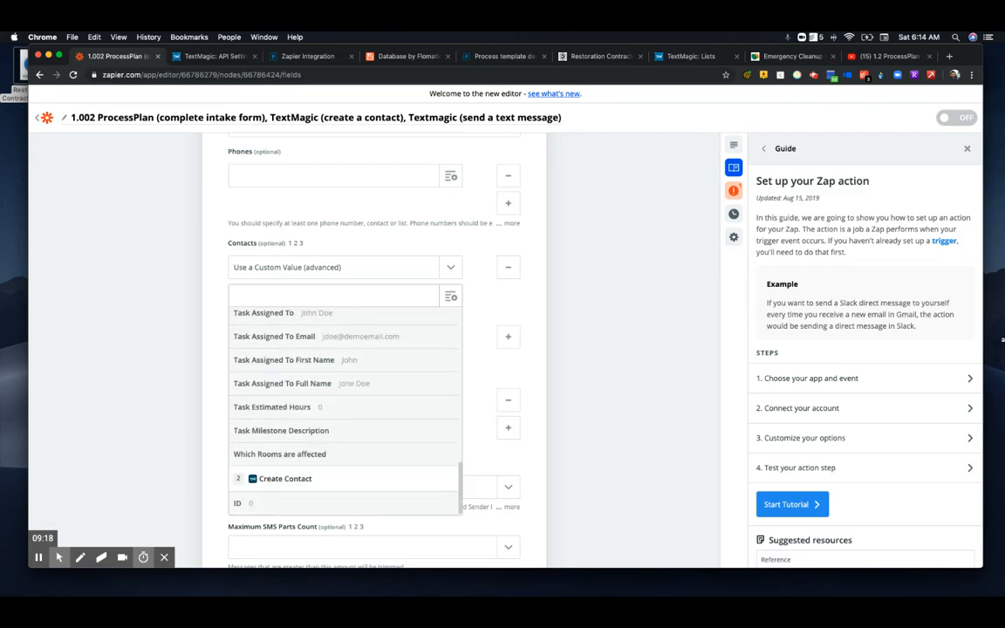
{"action": "left_click", "coordinate": [241, 503]}
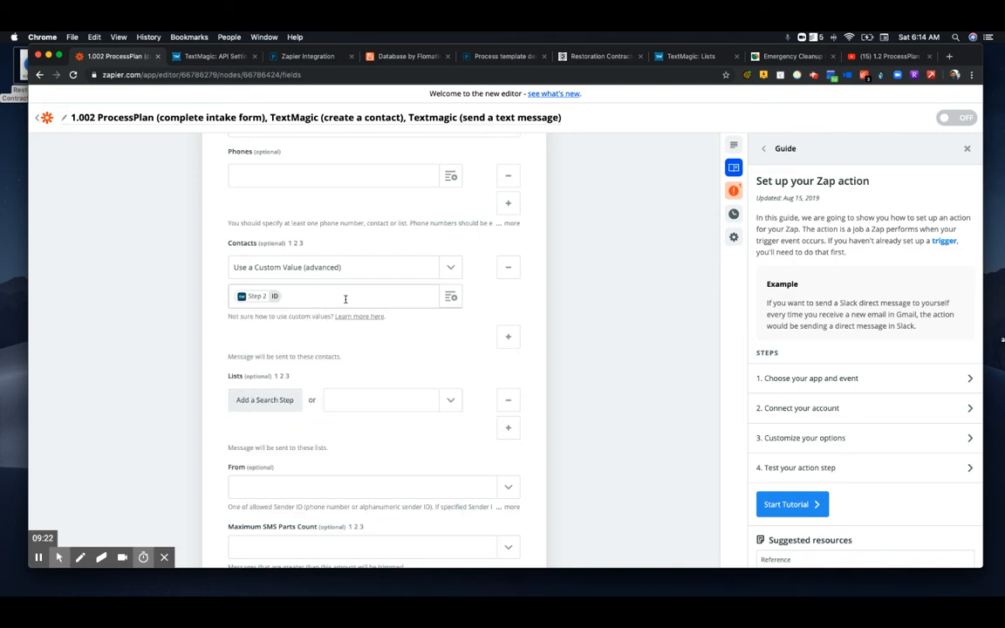
{"action": "key", "text": "BackSpace"}
Insert the ID from step 2, Create Contact, as the custom Contacts value
{"action": "left_click", "coordinate": [448, 296]}
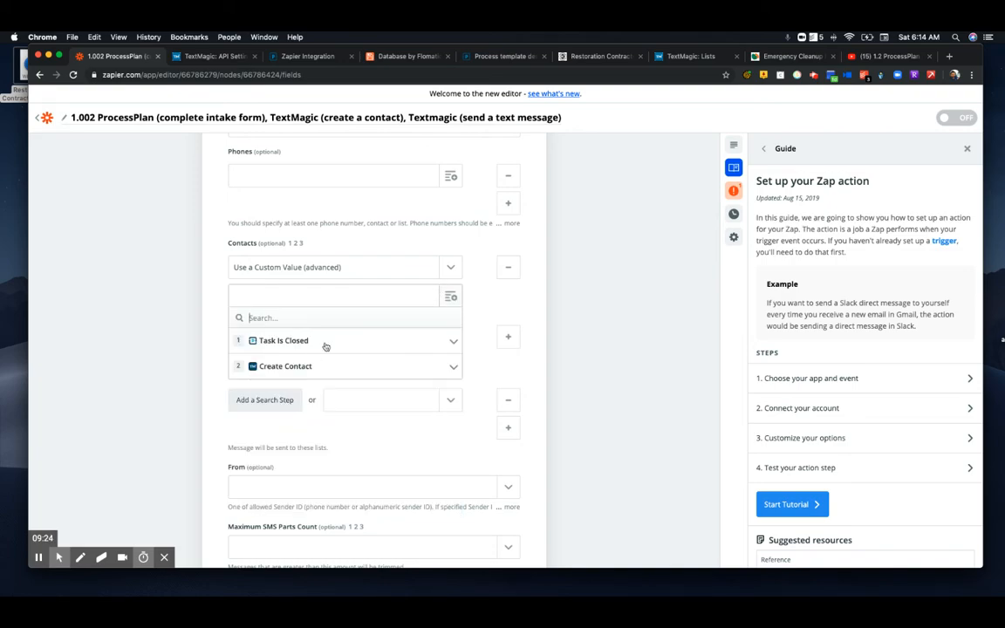
{"action": "left_click", "coordinate": [297, 368]}
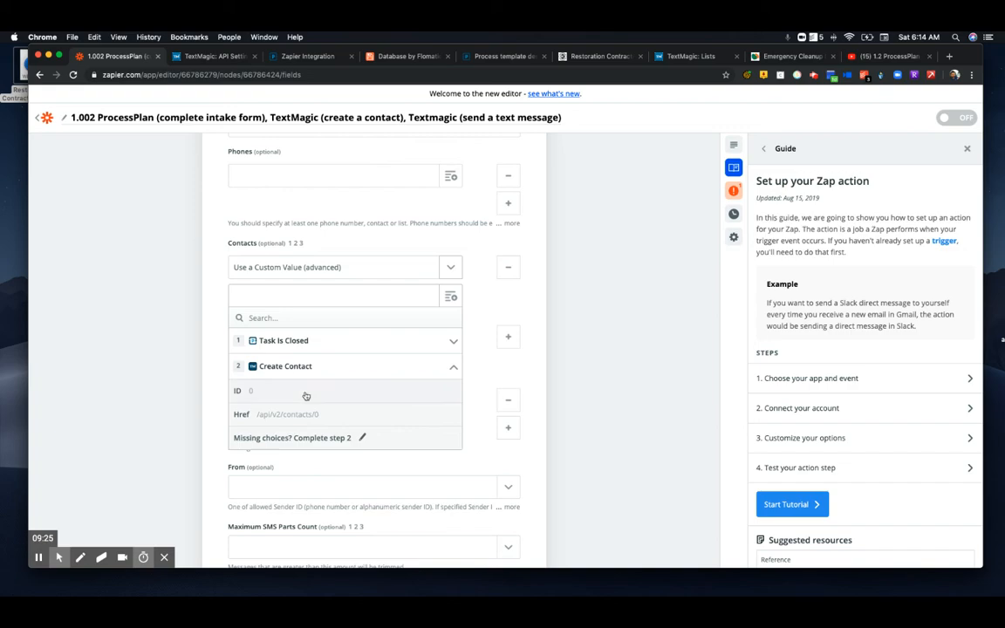
{"action": "left_click", "coordinate": [252, 392]}
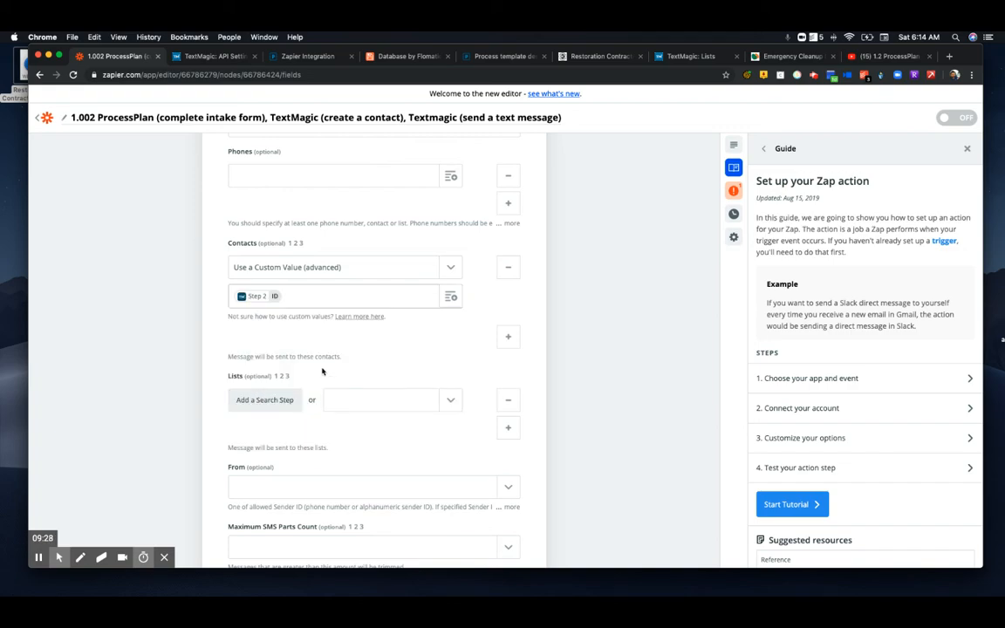
Review the remaining optional message fields without changing them and continue to the Send Message test
{"action": "scroll", "coordinate": [374, 375], "scroll_direction": "down", "scroll_amount": 5}
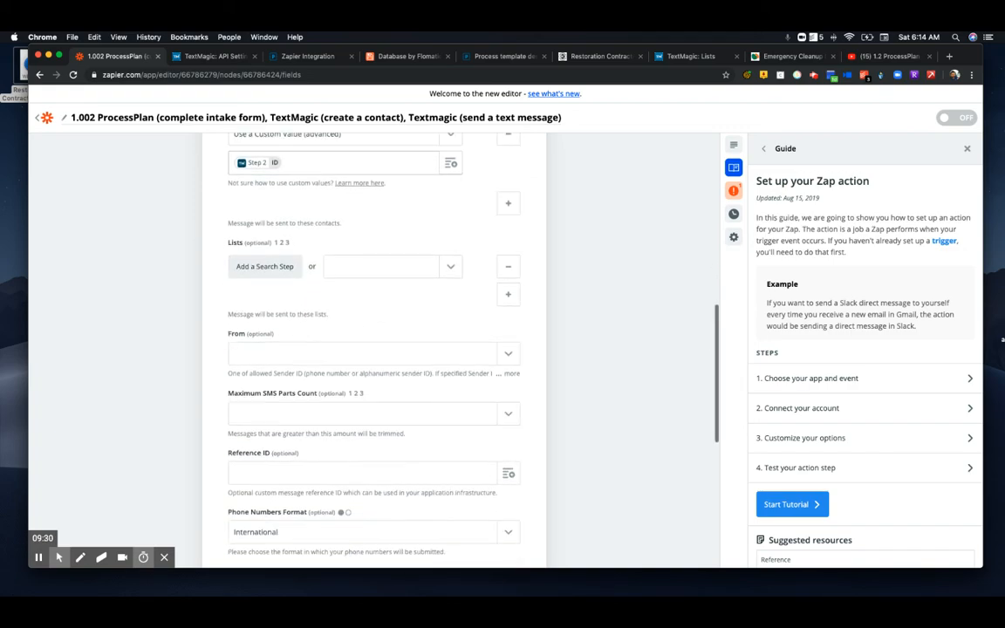
{"action": "scroll", "coordinate": [374, 369], "scroll_direction": "down", "scroll_amount": 3}
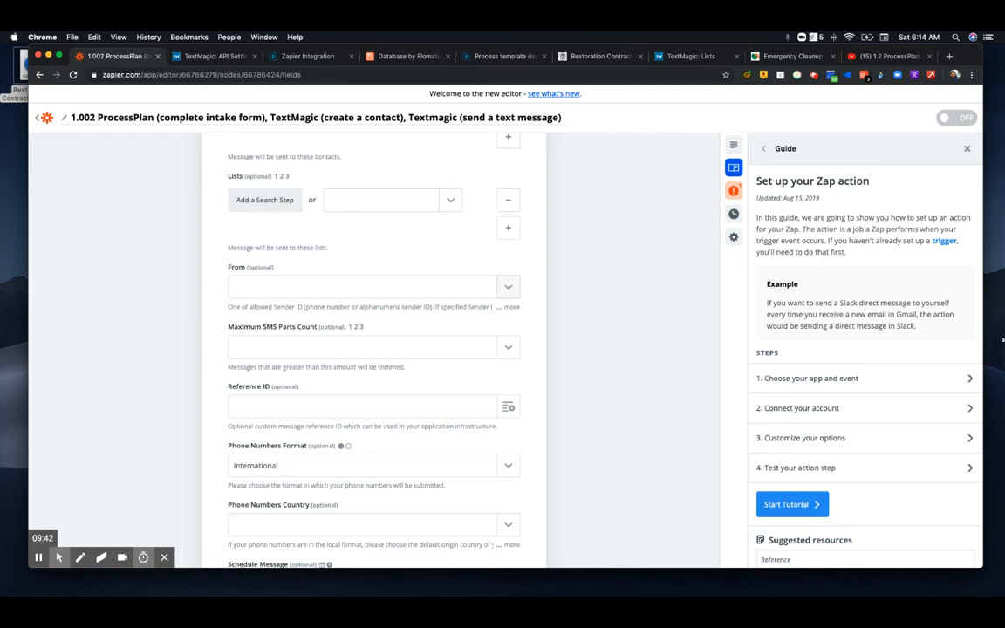
{"action": "scroll", "coordinate": [466, 330], "scroll_direction": "down", "scroll_amount": 5}
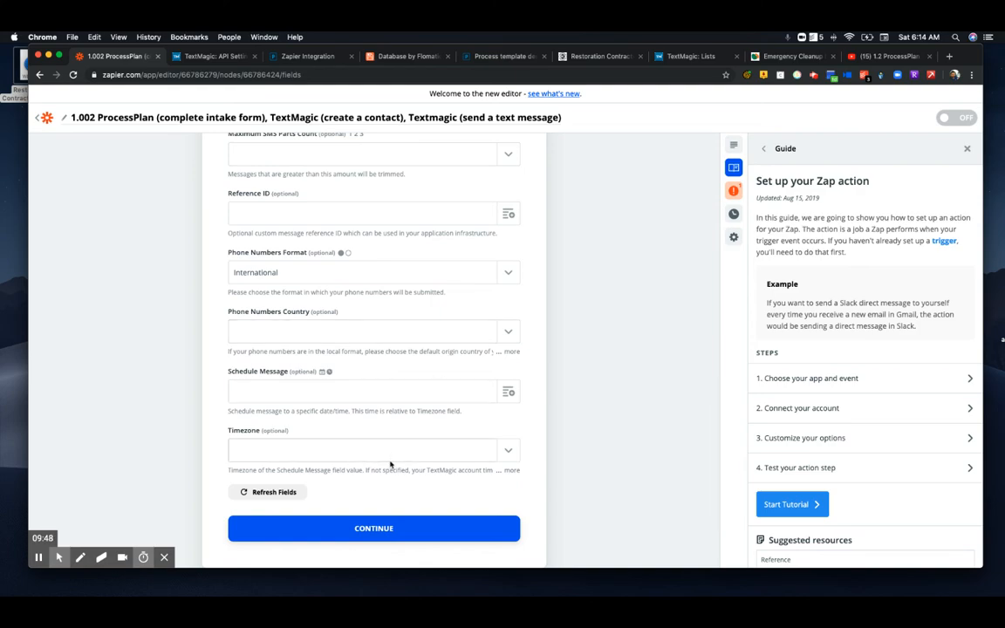
{"action": "scroll", "coordinate": [390, 464], "scroll_direction": "up", "scroll_amount": 3}
{"action": "scroll", "coordinate": [389, 464], "scroll_direction": "down", "scroll_amount": 4}
{"action": "left_click", "coordinate": [374, 483]}
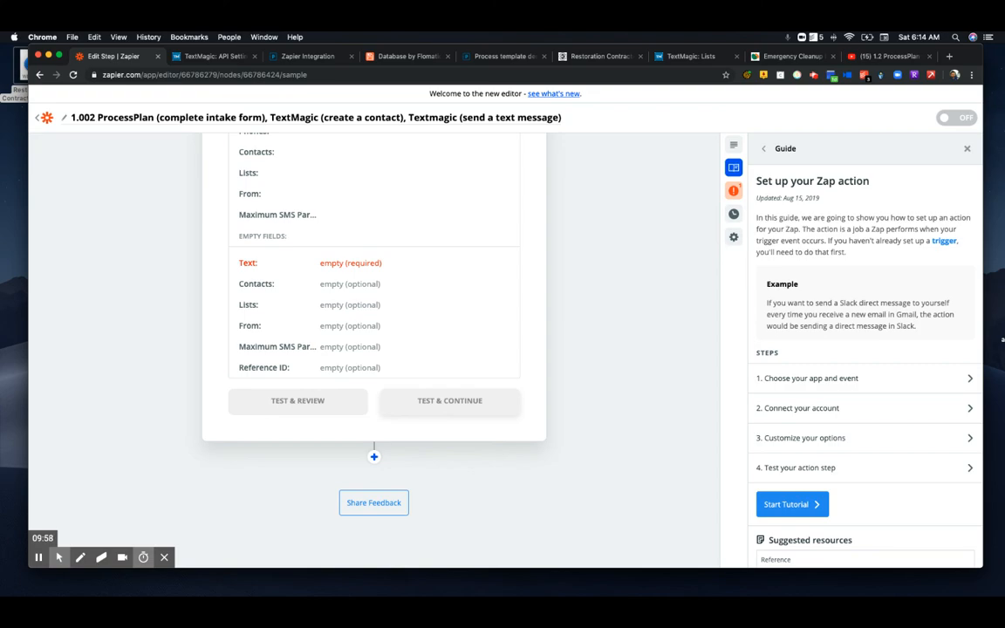
Examine the Send Message test data and the Create Contact test in step 2 that needs attention
{"action": "scroll", "coordinate": [376, 370], "scroll_direction": "up", "scroll_amount": 3}
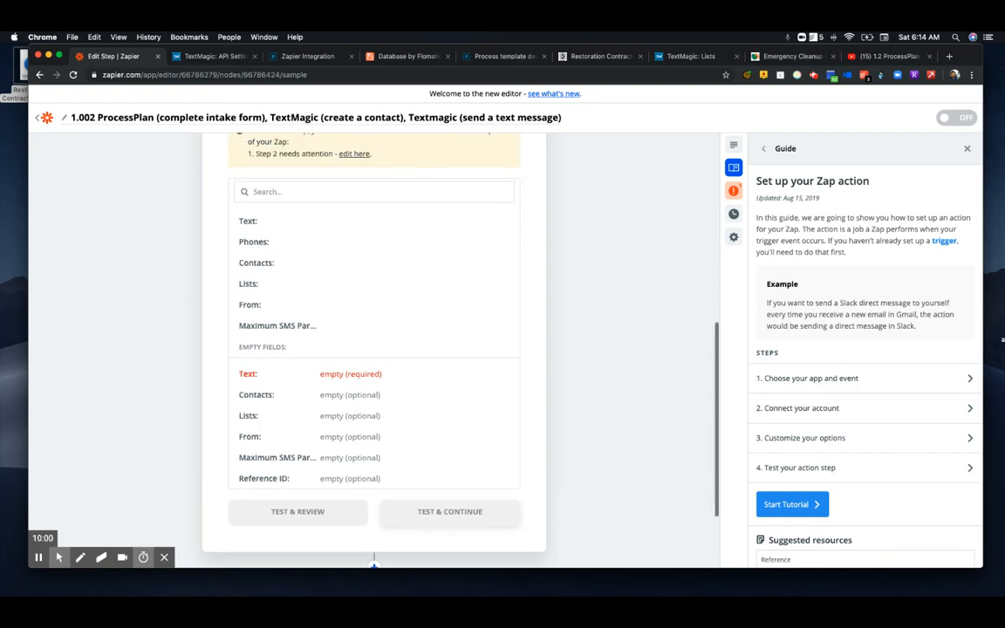
{"action": "scroll", "coordinate": [374, 349], "scroll_direction": "up", "scroll_amount": 2}
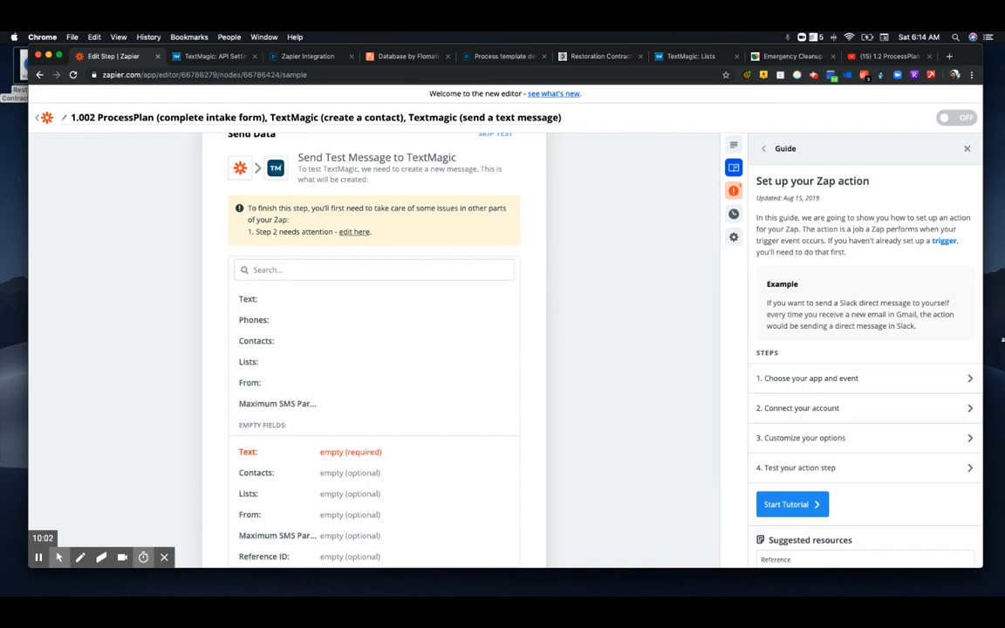
{"action": "scroll", "coordinate": [376, 349], "scroll_direction": "down", "scroll_amount": 1}
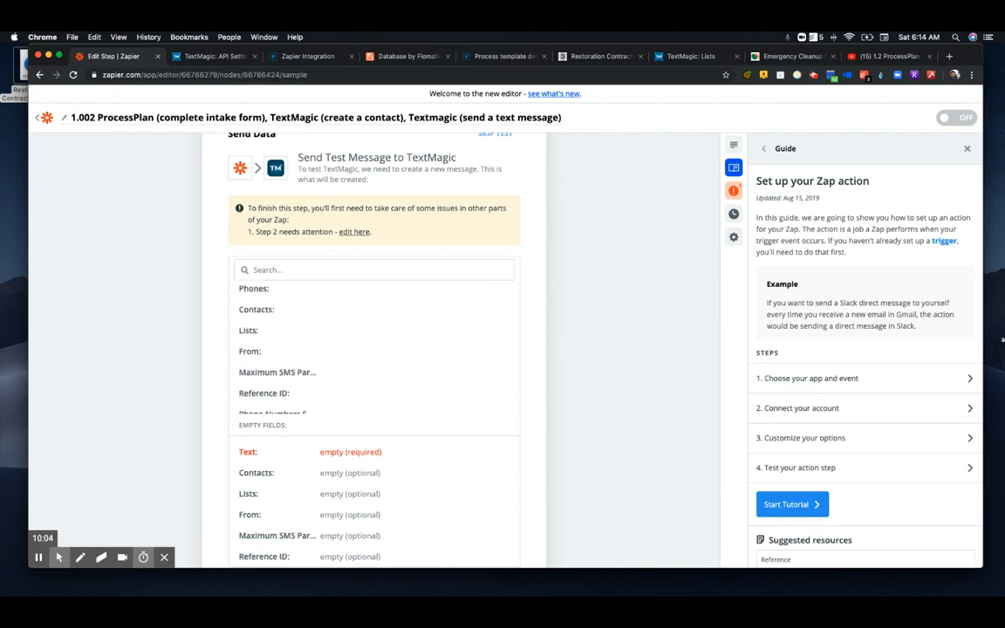
{"action": "scroll", "coordinate": [376, 348], "scroll_direction": "down", "scroll_amount": 2}
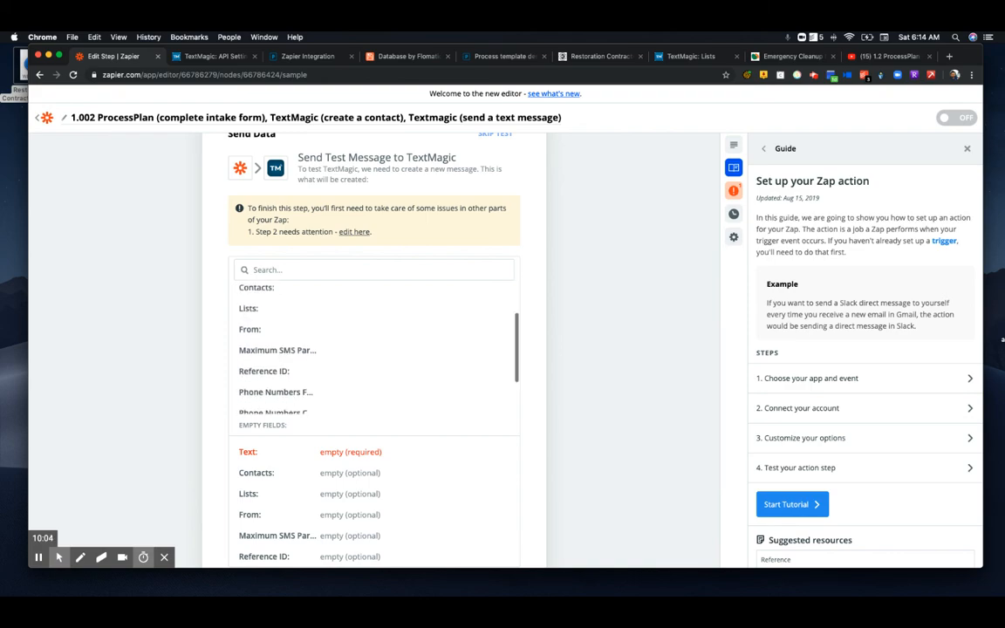
{"action": "left_click", "coordinate": [354, 232]}
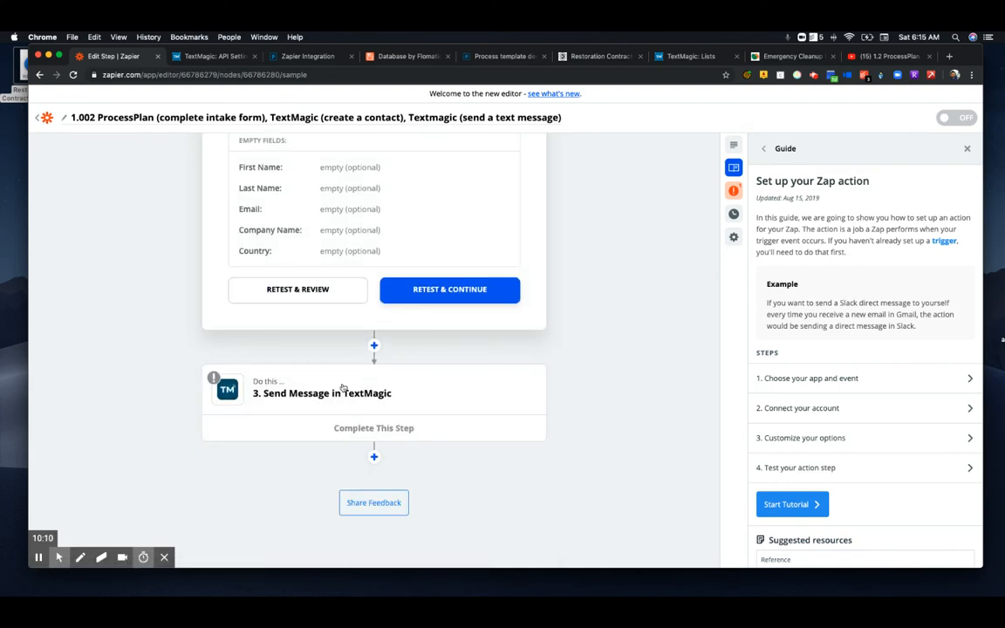
{"action": "scroll", "coordinate": [342, 387], "scroll_direction": "up", "scroll_amount": 5}
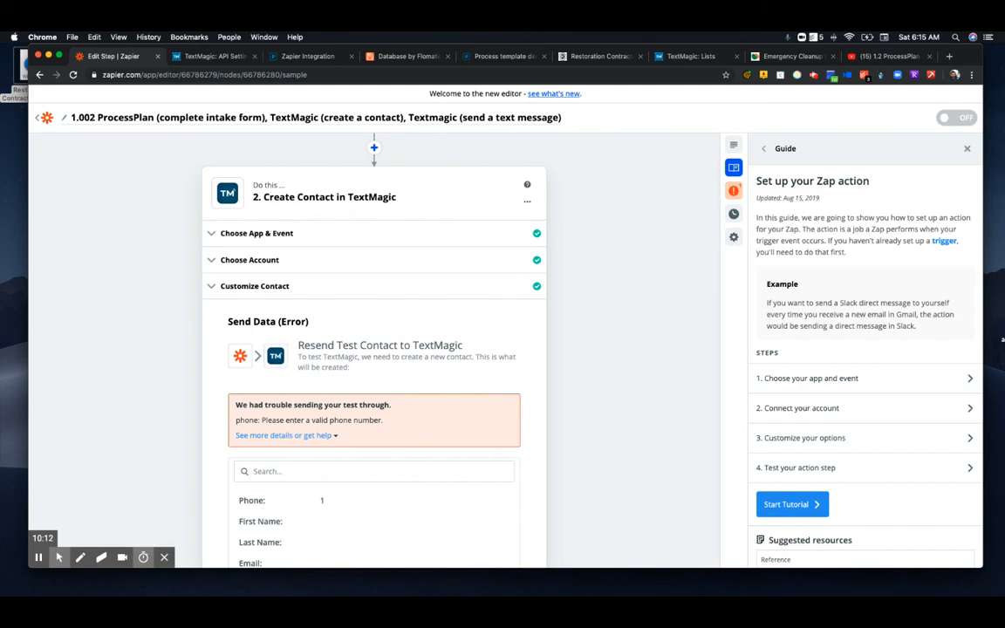
{"action": "scroll", "coordinate": [340, 381], "scroll_direction": "down", "scroll_amount": 5}
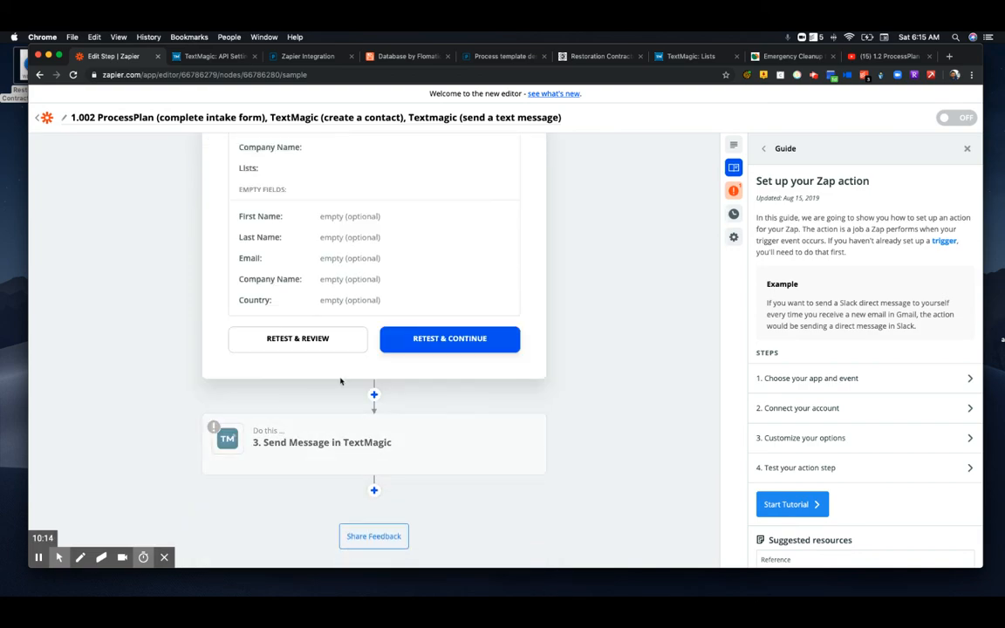
Reopen the Send Message customization in step 3, review its text and recipient settings, and continue to its test
{"action": "left_click", "coordinate": [310, 439]}
{"action": "left_click", "coordinate": [353, 399]}
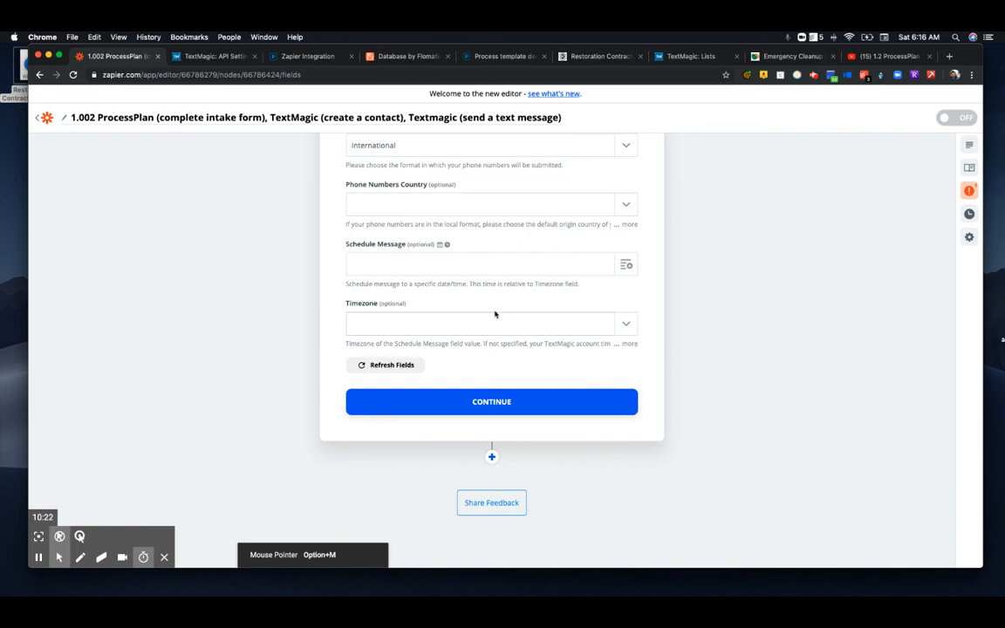
{"action": "scroll", "coordinate": [496, 314], "scroll_direction": "up", "scroll_amount": 10}
{"action": "scroll", "coordinate": [454, 346], "scroll_direction": "up", "scroll_amount": 5}
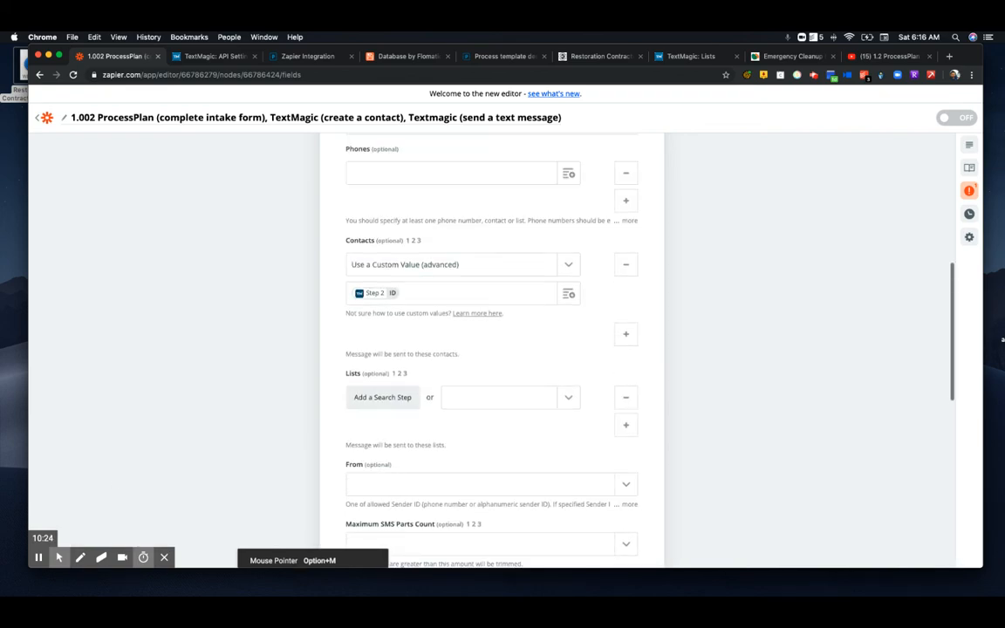
{"action": "scroll", "coordinate": [453, 345], "scroll_direction": "down", "scroll_amount": 3}
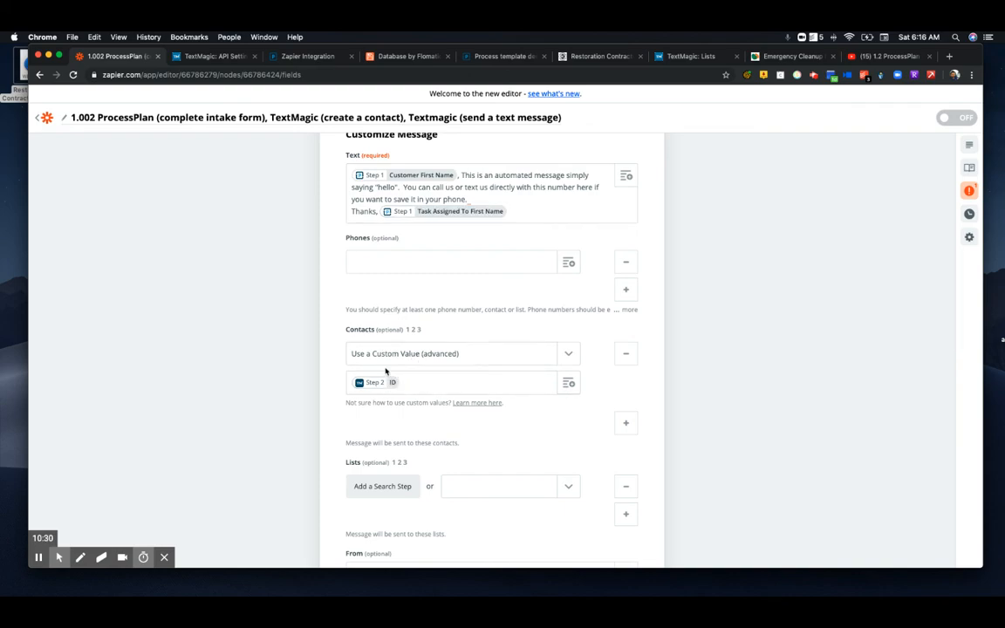
{"action": "scroll", "coordinate": [404, 379], "scroll_direction": "down", "scroll_amount": 10}
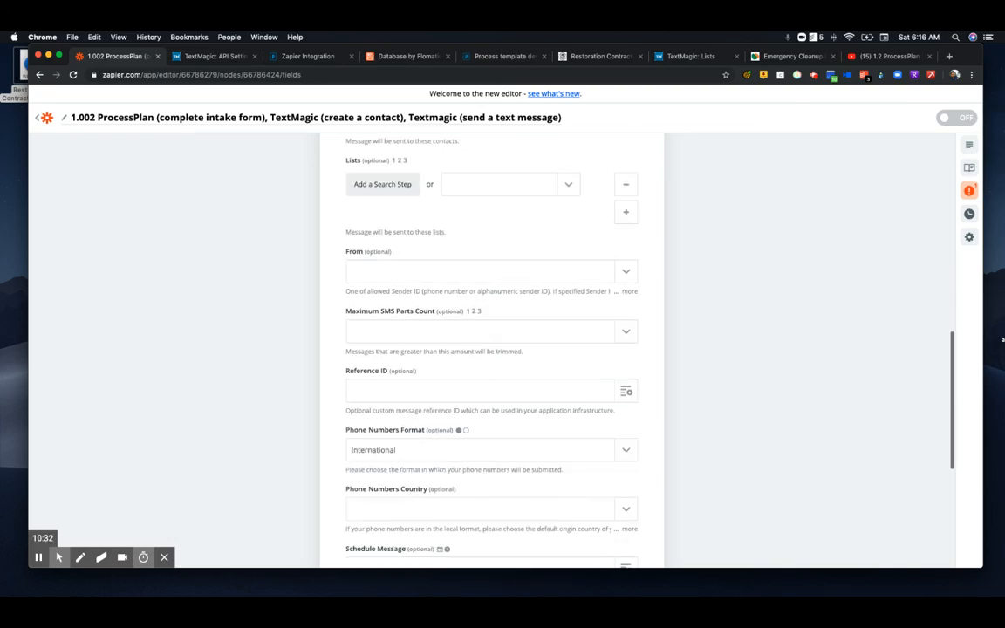
{"action": "left_click", "coordinate": [449, 407]}
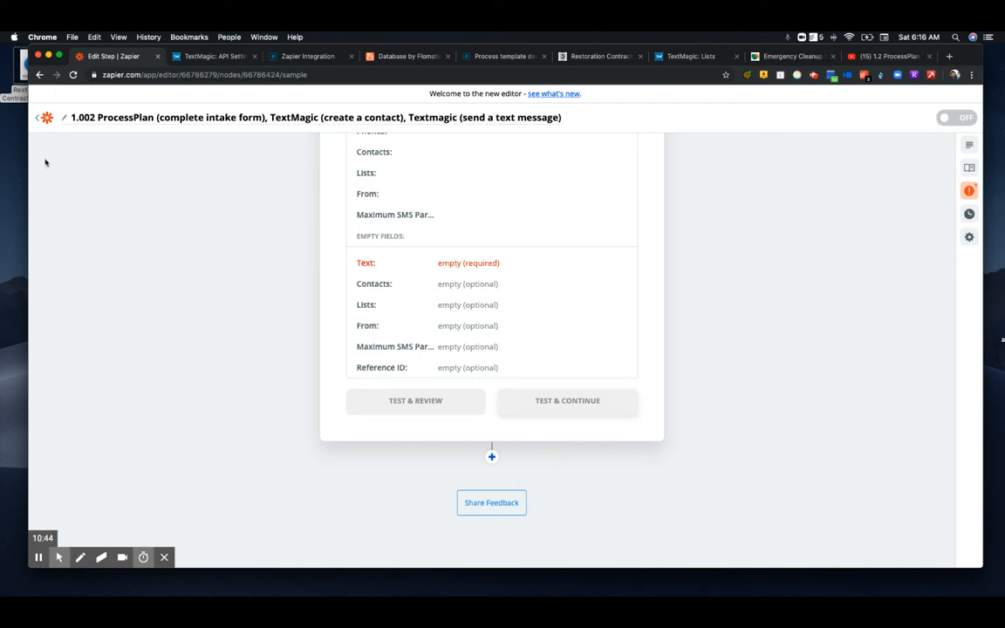
Leave the editor for the My Zaps list and switch on the 1.002 ProcessPlan intake form zap
{"action": "left_click", "coordinate": [35, 118]}
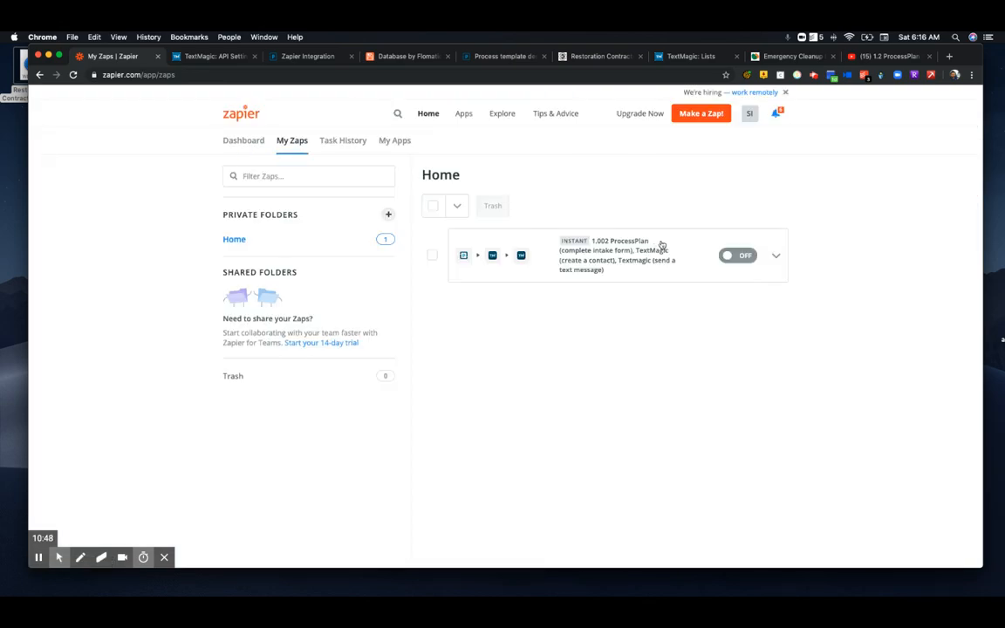
{"action": "left_click", "coordinate": [730, 256]}
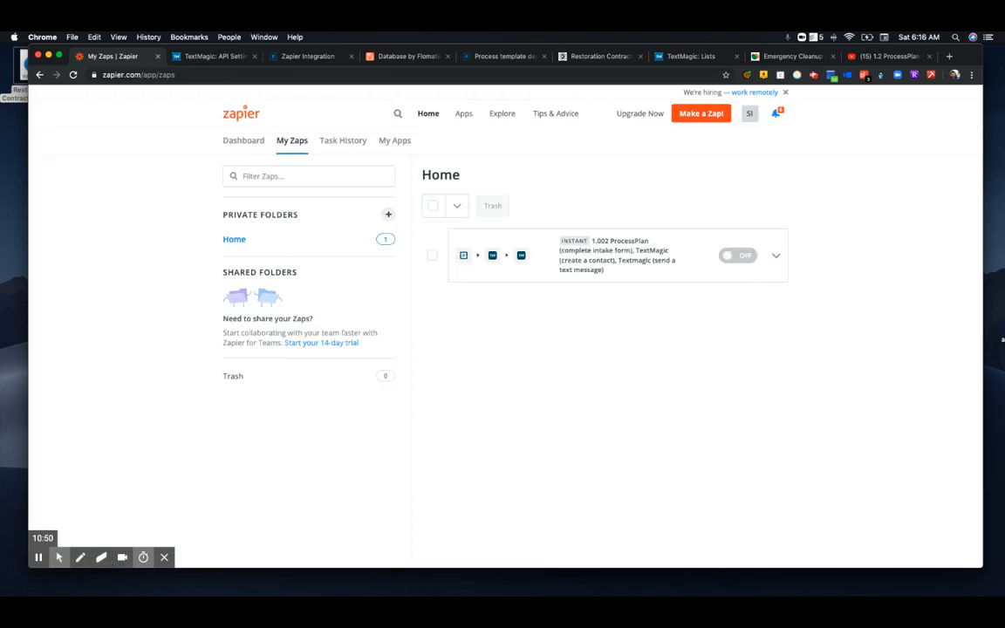